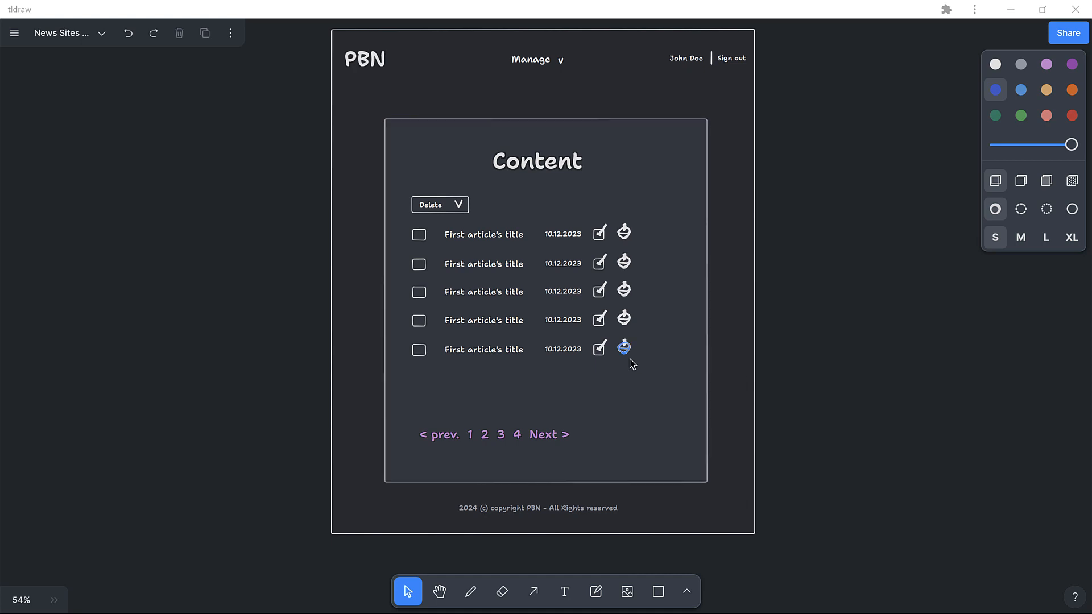
# Step: Duplicate the entire Content page wireframe and place the copy directly below the original
pyautogui.click(491, 245)
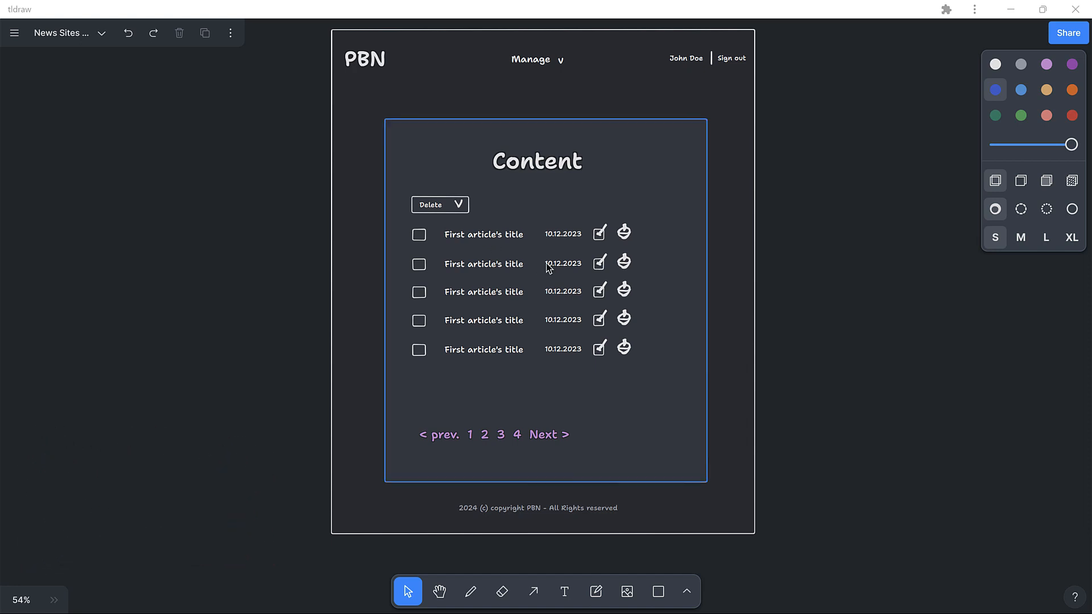
pyautogui.scroll(-2, 524, 257)
pyautogui.scroll(-3, 524, 257)
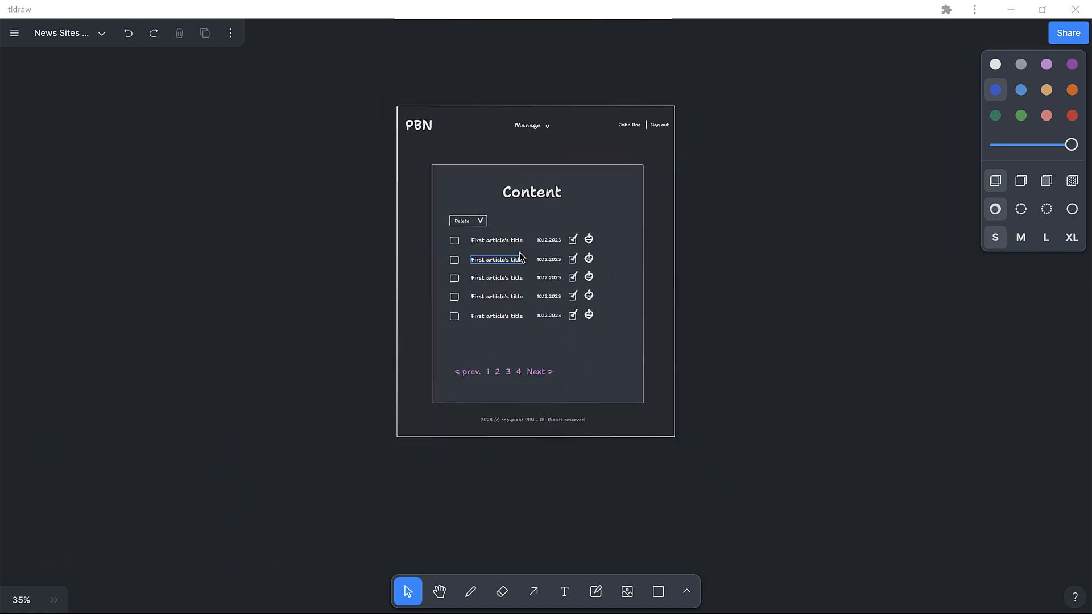
pyautogui.scroll(-2, 608, 319)
pyautogui.scroll(-5, 612, 318)
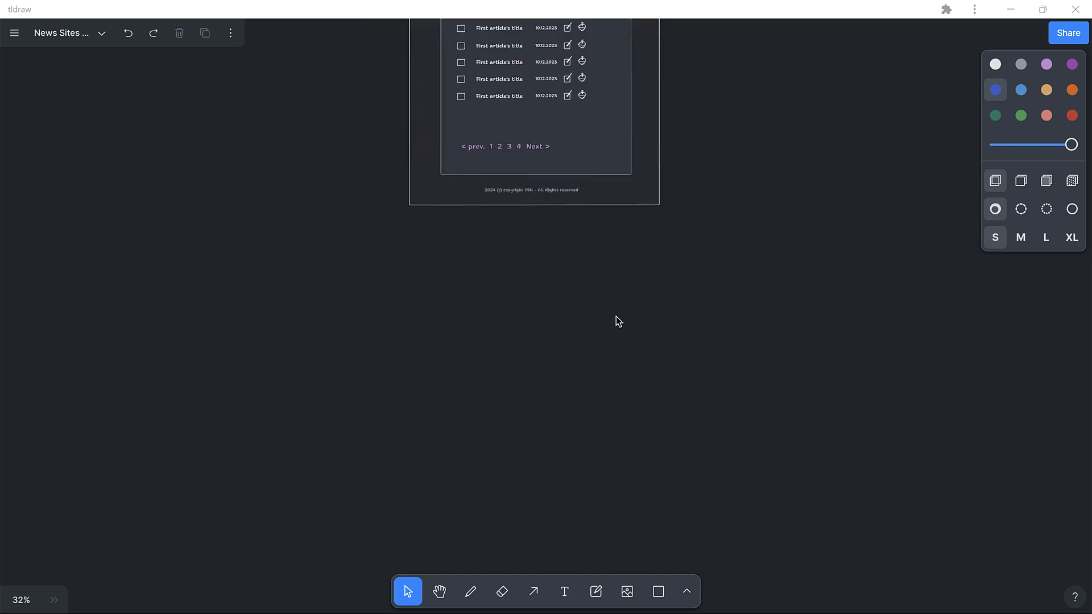
pyautogui.scroll(8, 616, 317)
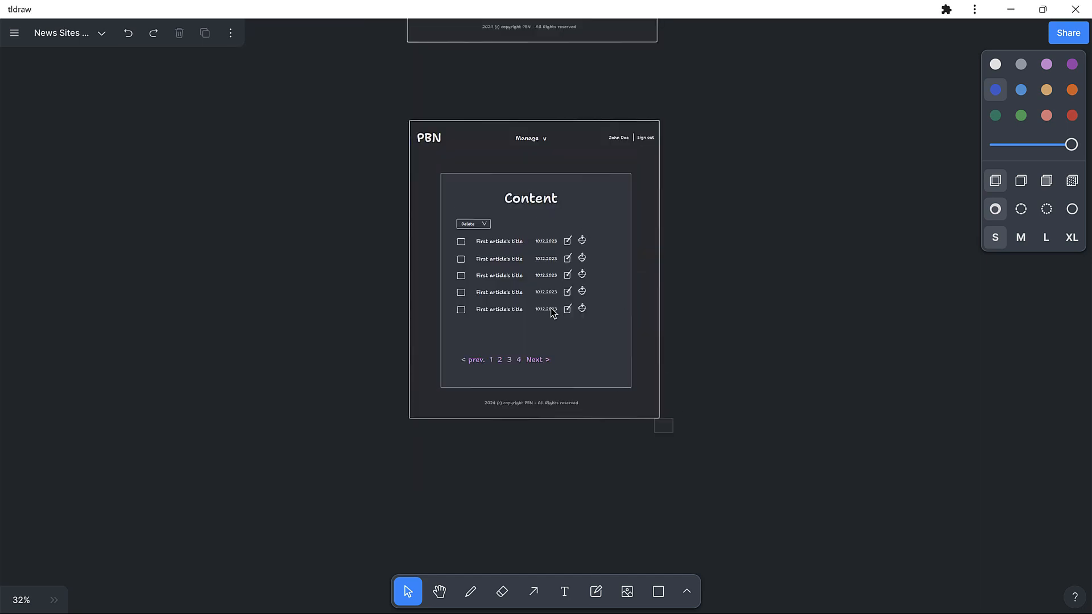
pyautogui.moveTo(673, 433); pyautogui.dragTo(405, 117)
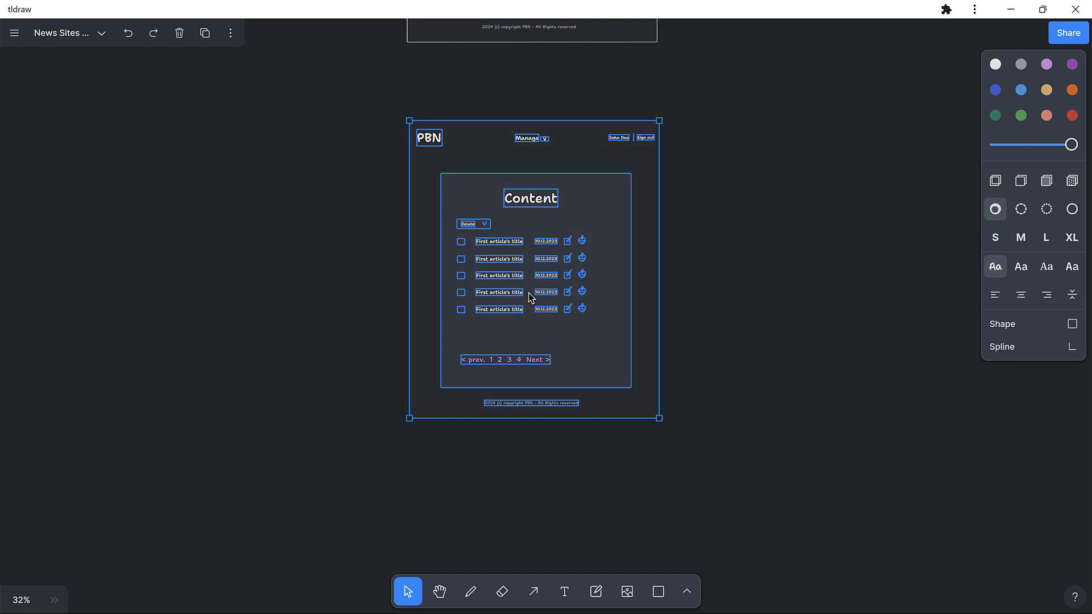
pyautogui.scroll(5, 529, 299)
pyautogui.scroll(5, 544, 236)
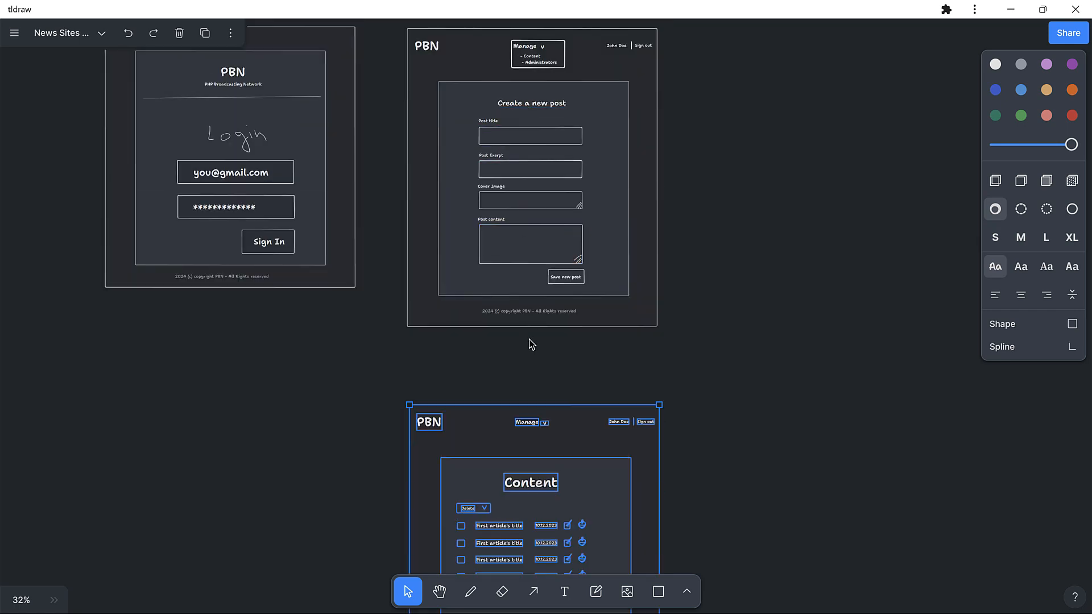
pyautogui.scroll(-7, 529, 341)
pyautogui.moveTo(535, 223); pyautogui.dragTo(534, 547)
pyautogui.scroll(-2, 547, 462)
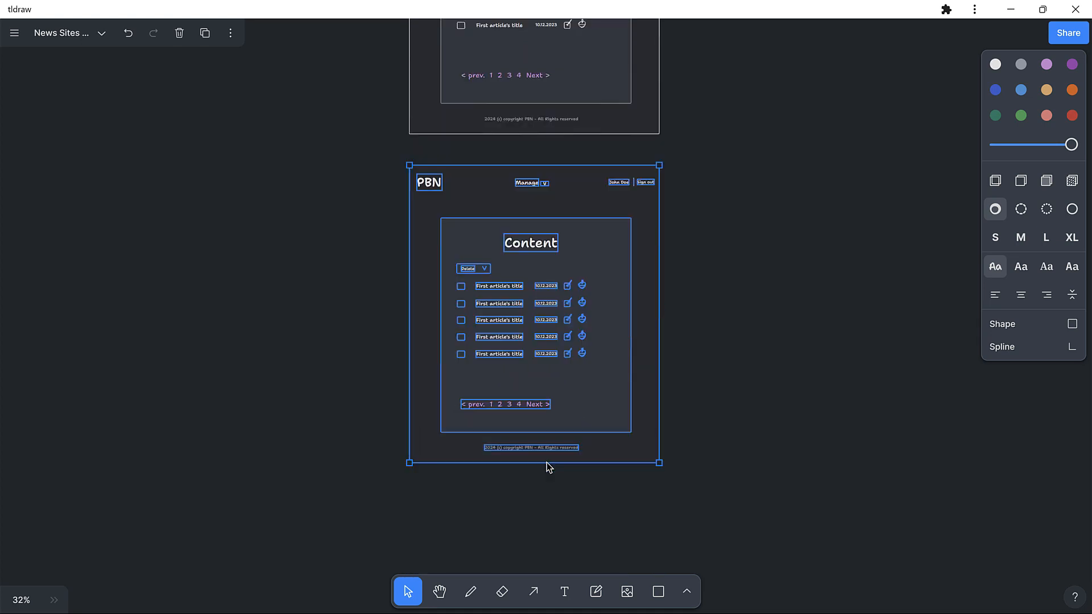
pyautogui.click(689, 322)
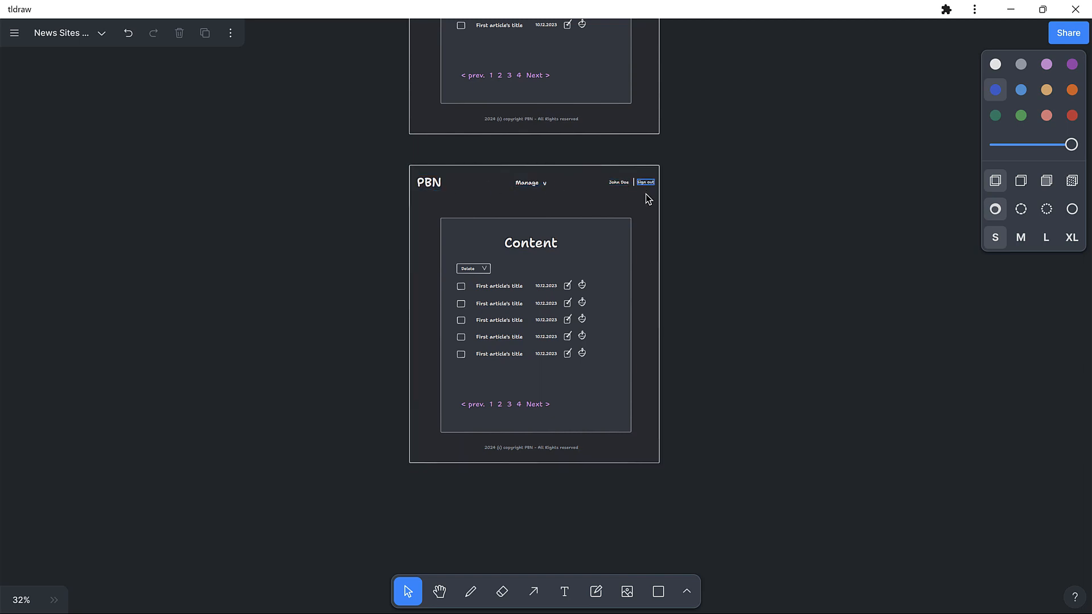
# Step: In the copied page, delete the Delete dropdown plus the first article row's checkbox and trash icon
pyautogui.click(530, 243)
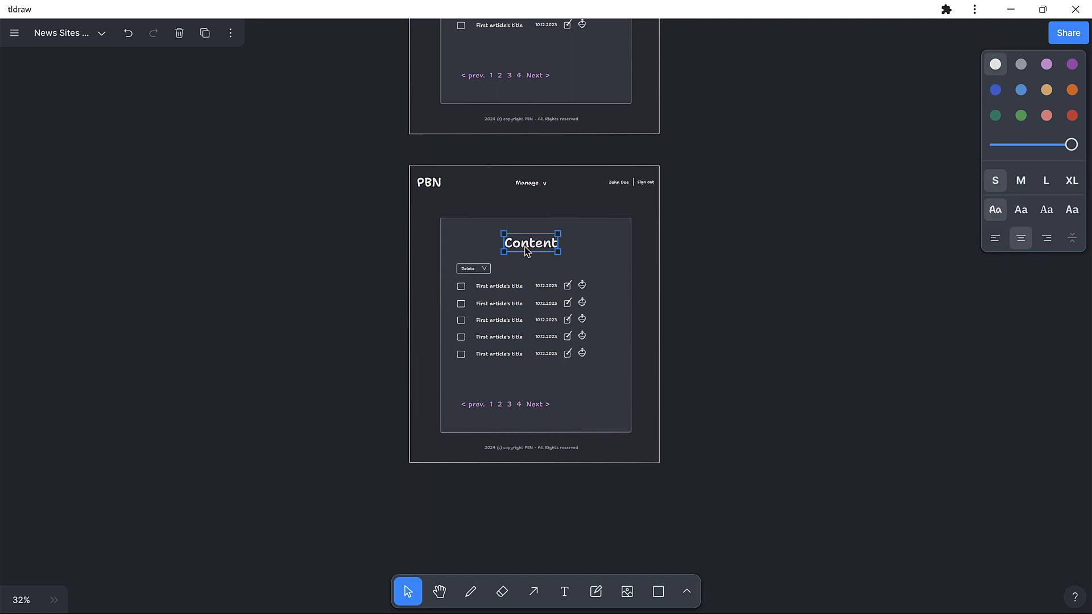
pyautogui.click(483, 269)
pyautogui.click(484, 272)
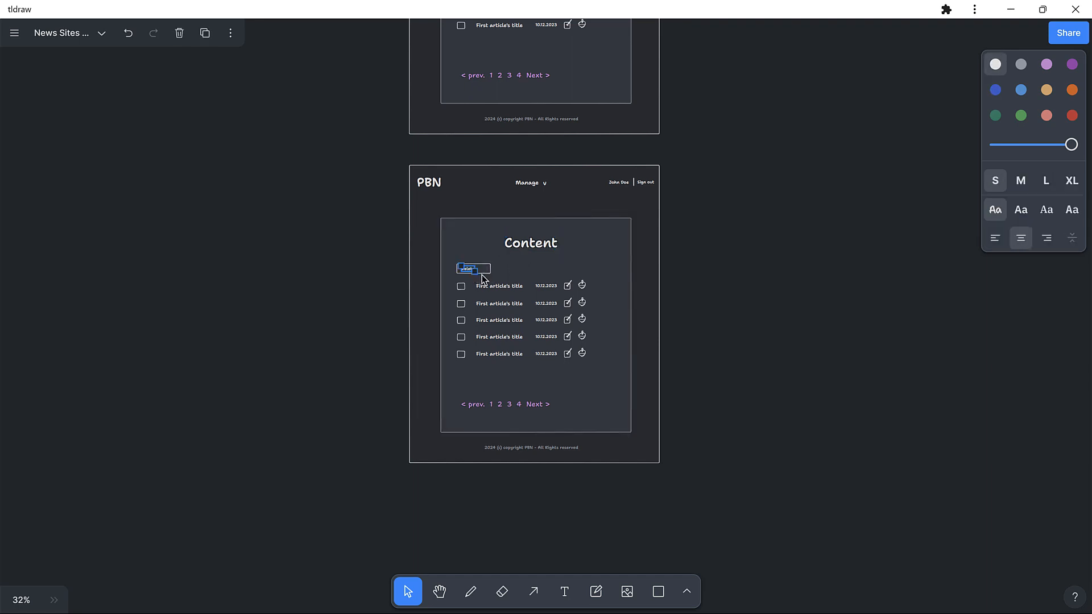
pyautogui.press('Delete')
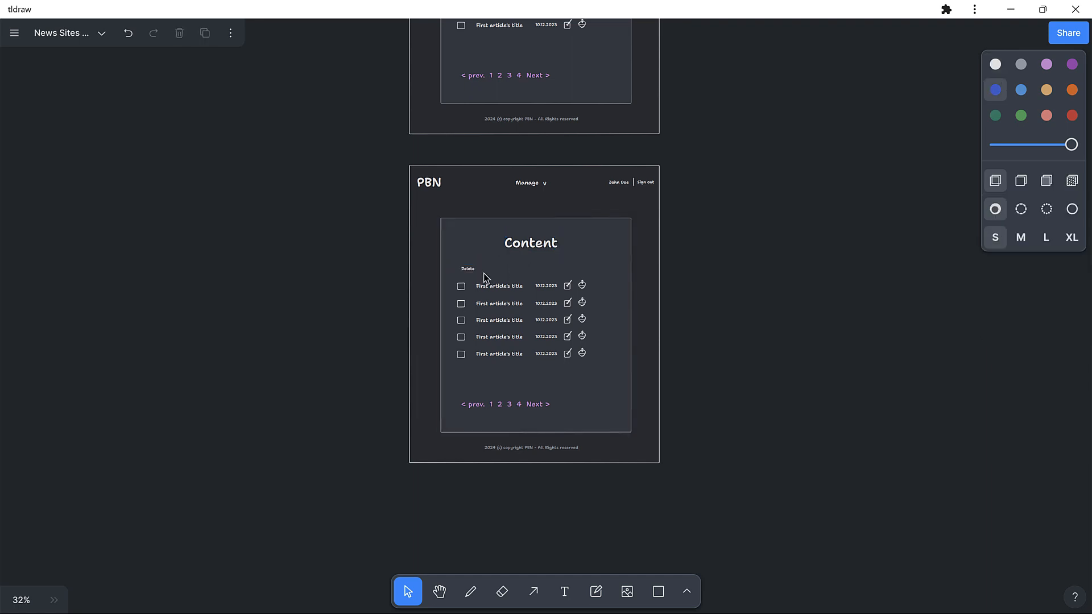
pyautogui.click(466, 269)
pyautogui.press('Delete')
pyautogui.click(462, 288)
pyautogui.press('Delete')
pyautogui.click(583, 289)
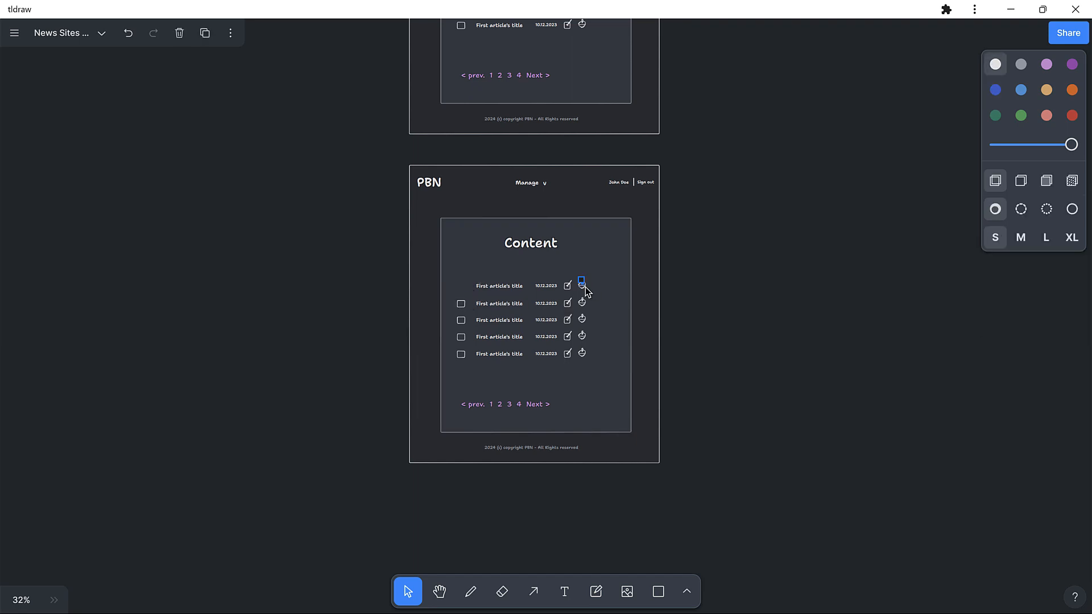
pyautogui.press('Delete')
pyautogui.moveTo(739, 400); pyautogui.dragTo(454, 274)
pyautogui.keyDown('shift'); pyautogui.click(445, 278); pyautogui.keyUp('shift')
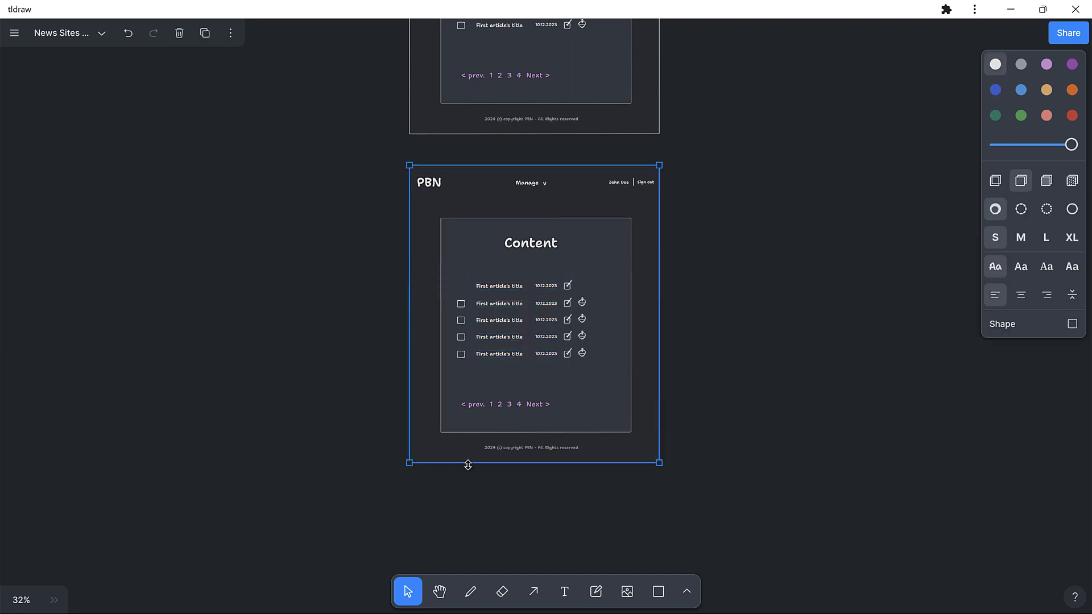
pyautogui.click(611, 226)
pyautogui.moveTo(724, 344); pyautogui.dragTo(495, 304)
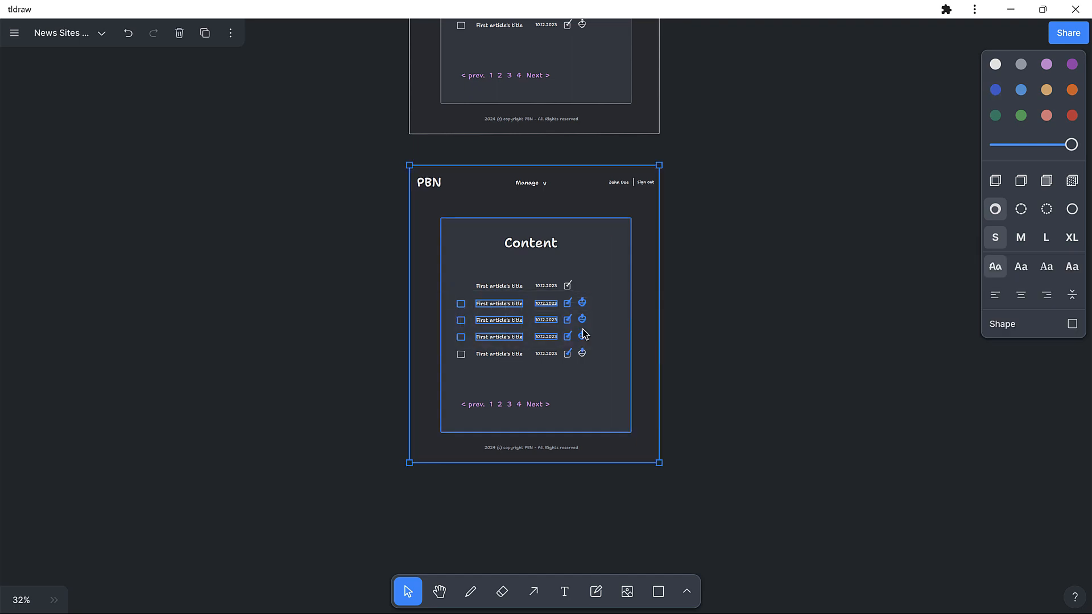
pyautogui.click(681, 400)
pyautogui.moveTo(606, 362); pyautogui.dragTo(524, 314)
pyautogui.hotkey('ctrl', 'z')
pyautogui.moveTo(729, 370); pyautogui.dragTo(461, 285)
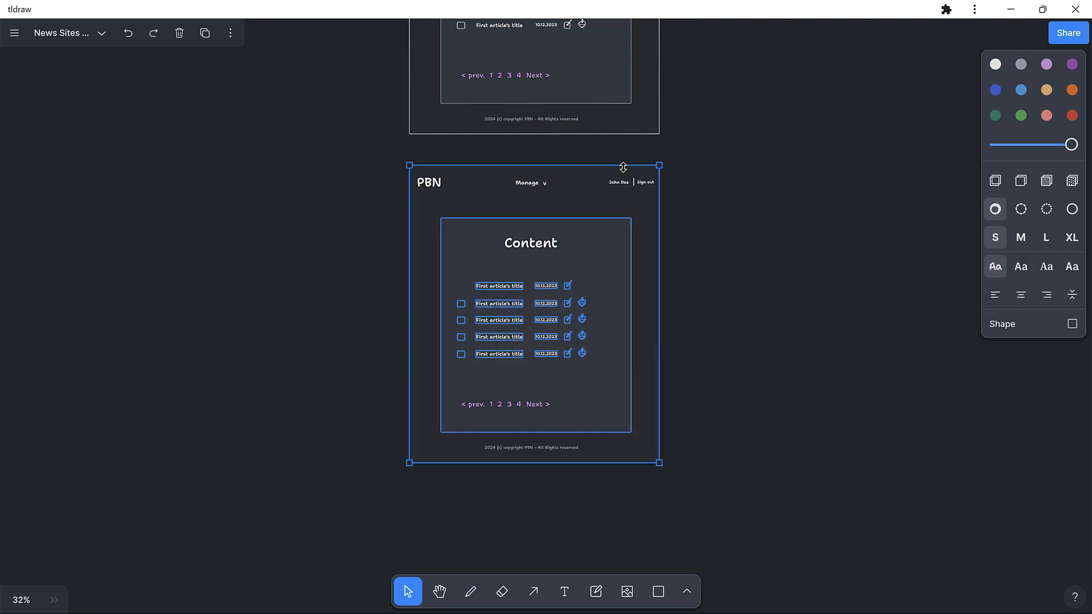
# Step: Delete the article titles and dates from the rows of the copied page
pyautogui.click(546, 285)
pyautogui.press('Delete')
pyautogui.click(490, 322)
pyautogui.press('Delete')
pyautogui.click(546, 354)
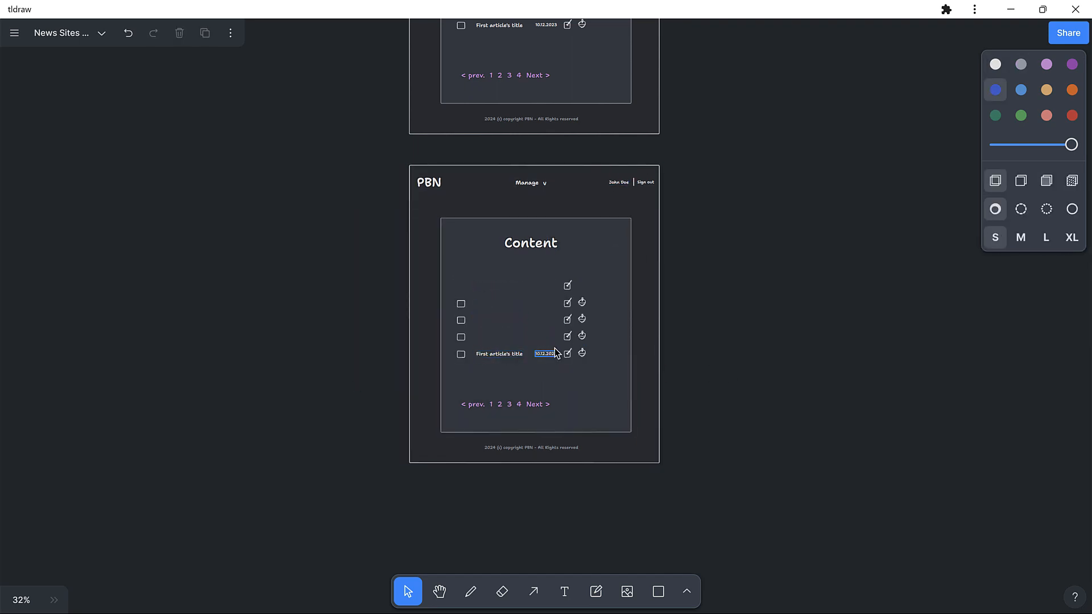
pyautogui.press('Delete')
# Step: Delete the remaining row checkboxes and edit icons from the copied page
pyautogui.click(460, 303)
pyautogui.press('Delete')
pyautogui.click(567, 303)
pyautogui.press('Delete')
pyautogui.click(567, 337)
pyautogui.press('Delete')
pyautogui.click(567, 354)
pyautogui.press('Delete')
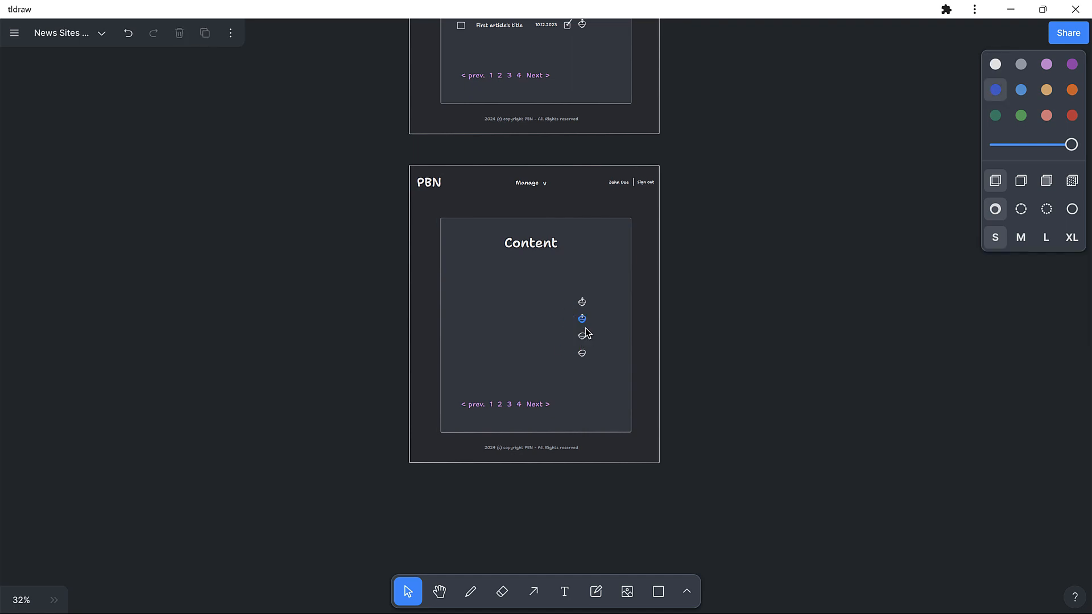
# Step: Clear the leftover trash icons, pagination line and Content heading so the copied page's inner panel is empty
pyautogui.click(582, 319)
pyautogui.press('Delete')
pyautogui.click(581, 336)
pyautogui.press('Delete')
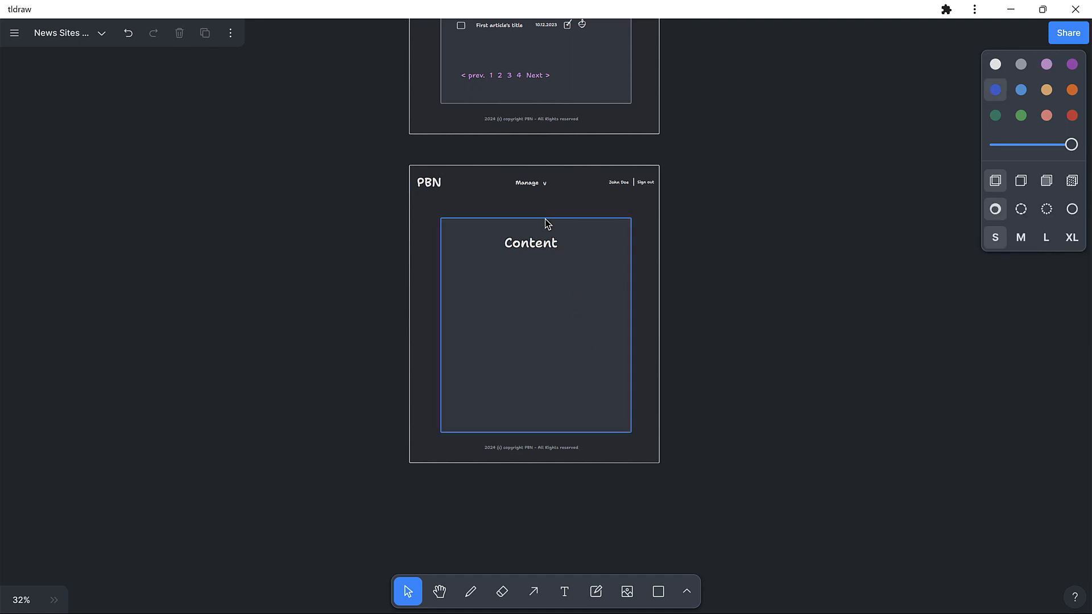
pyautogui.click(538, 253)
pyautogui.press('Delete')
# Step: Draw a small white image placeholder rectangle in the empty panel's upper-left area, crossed by two freehand diagonals
pyautogui.click(658, 591)
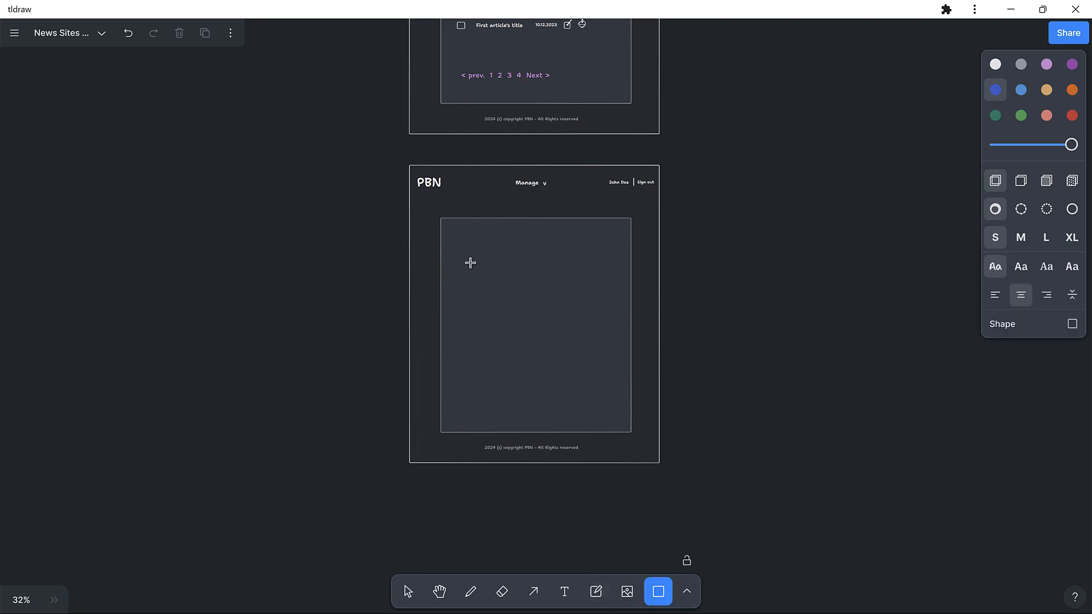
pyautogui.moveTo(465, 254)
pyautogui.mouseDown()
pyautogui.moveTo(477, 284)
pyautogui.moveTo(519, 297)
pyautogui.mouseUp()
pyautogui.scroll(10, 596, 344)
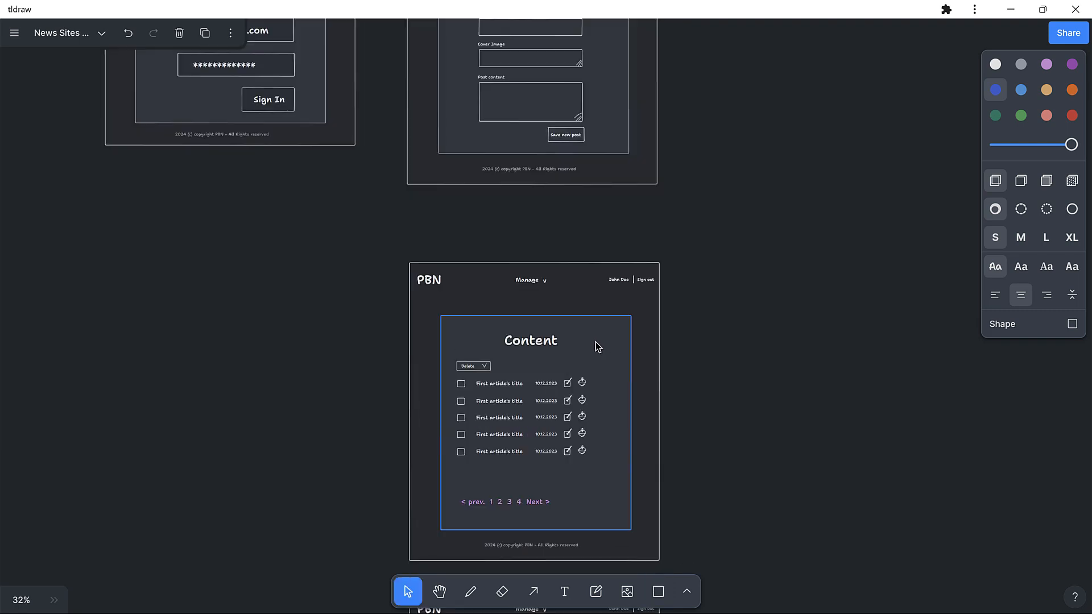
pyautogui.scroll(2, 595, 344)
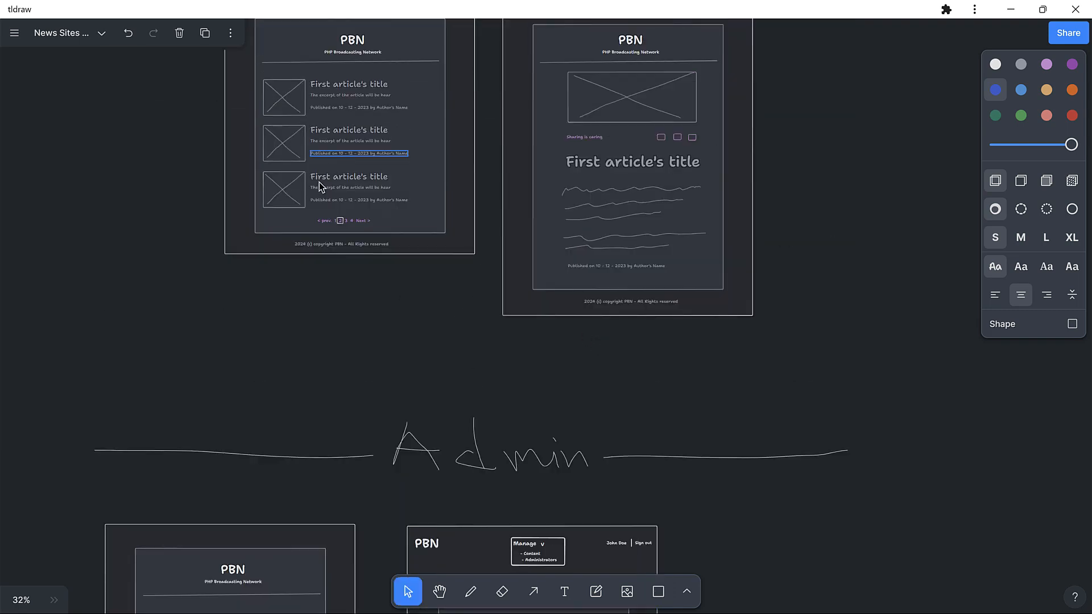
pyautogui.scroll(-20, 470, 304)
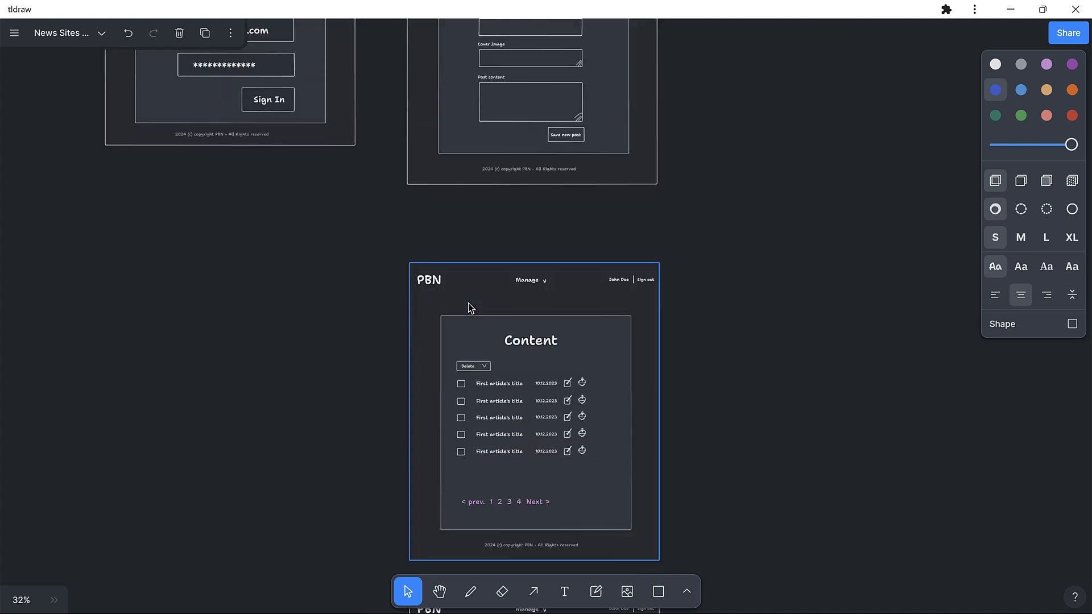
pyautogui.click(470, 592)
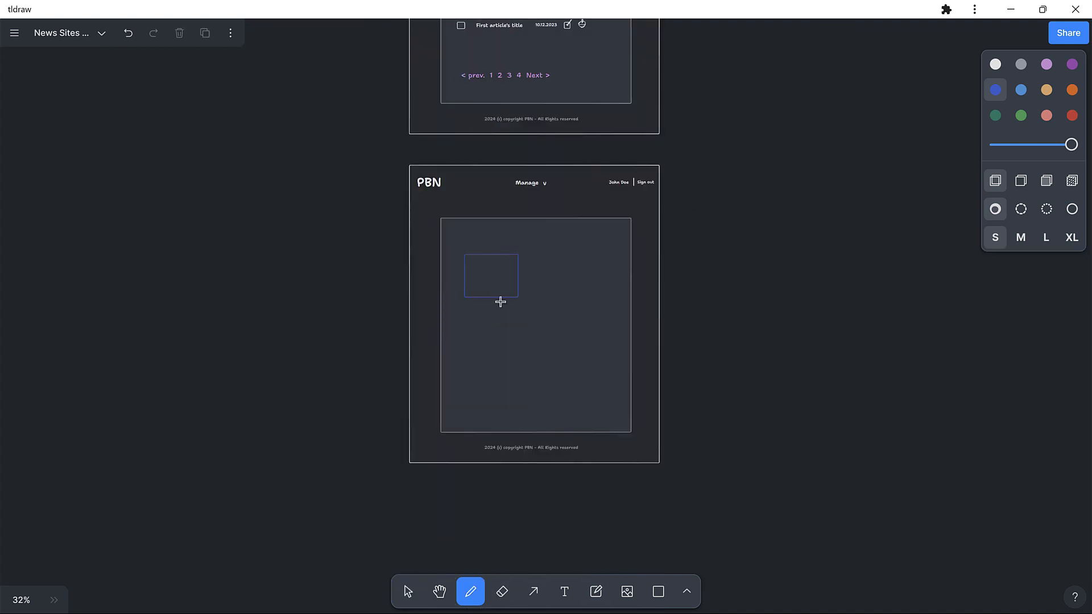
pyautogui.click(408, 592)
pyautogui.click(502, 298)
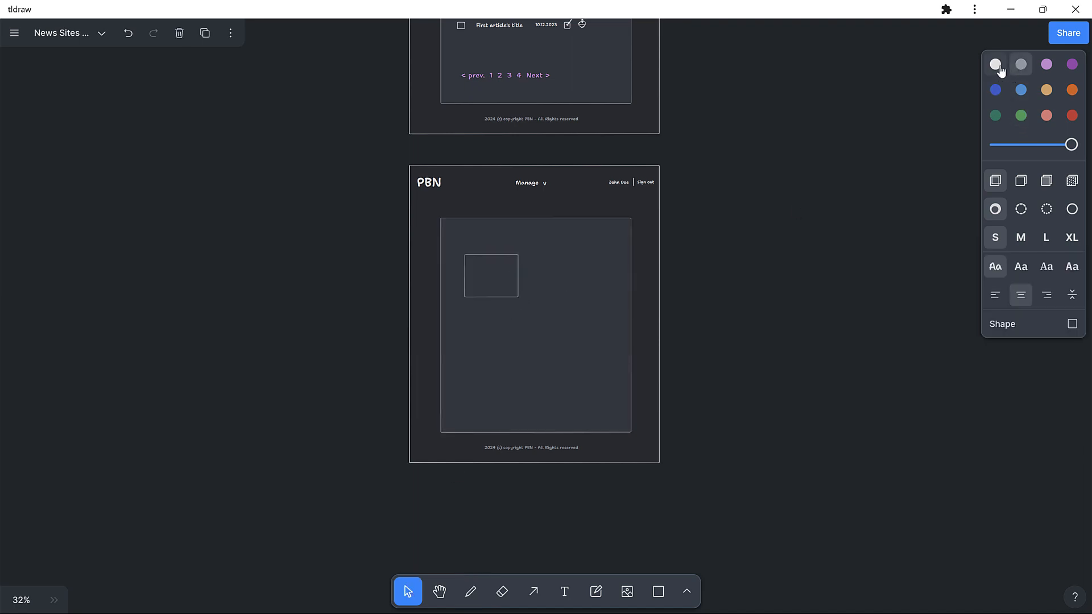
pyautogui.click(996, 64)
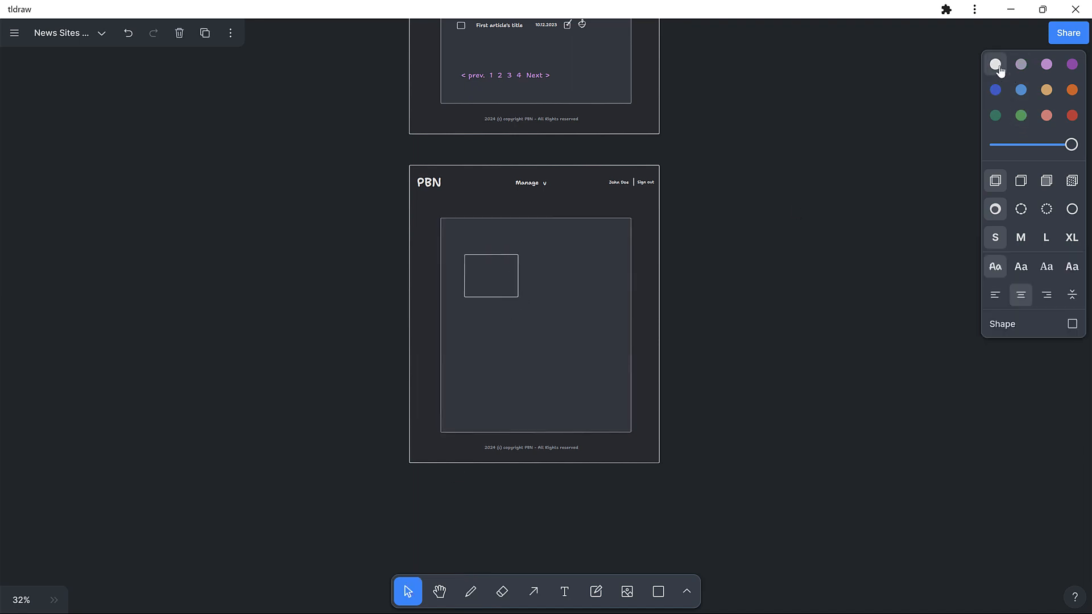
pyautogui.click(471, 591)
pyautogui.moveTo(518, 259)
pyautogui.mouseDown()
pyautogui.moveTo(470, 292)
pyautogui.moveTo(482, 274)
pyautogui.moveTo(516, 295)
pyautogui.mouseUp()
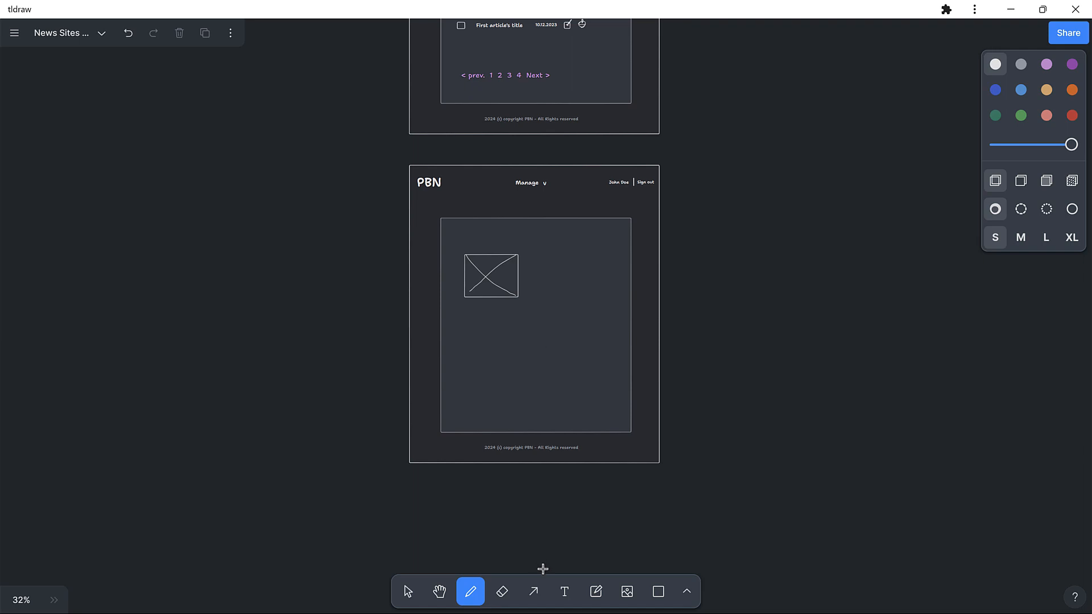
# Step: Add the text "First article's title" beside the image placeholder
pyautogui.click(566, 595)
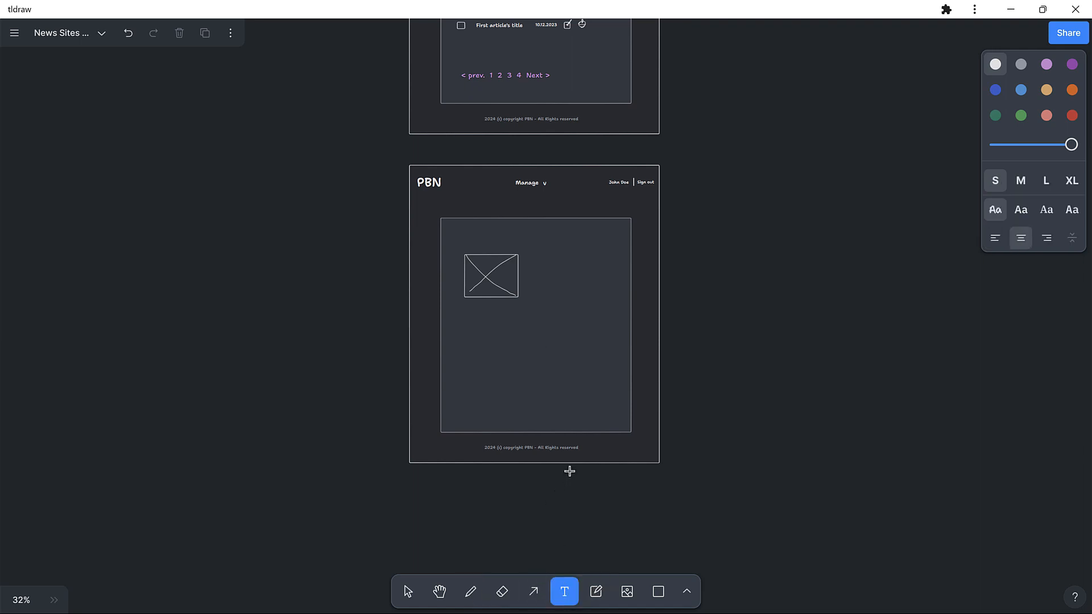
pyautogui.click(539, 273)
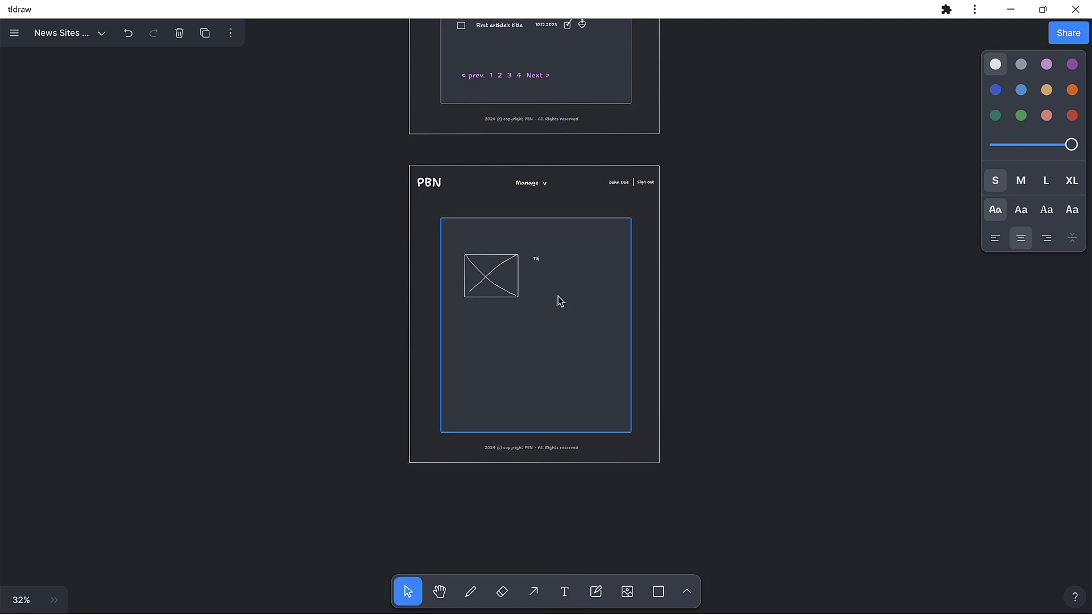
pyautogui.write('F')
pyautogui.write('irsy')
pyautogui.press('BackSpace')
pyautogui.write("t article's title")
# Step: Enlarge the article title and position it just right of the placeholder, near its upper edge
pyautogui.click(533, 263)
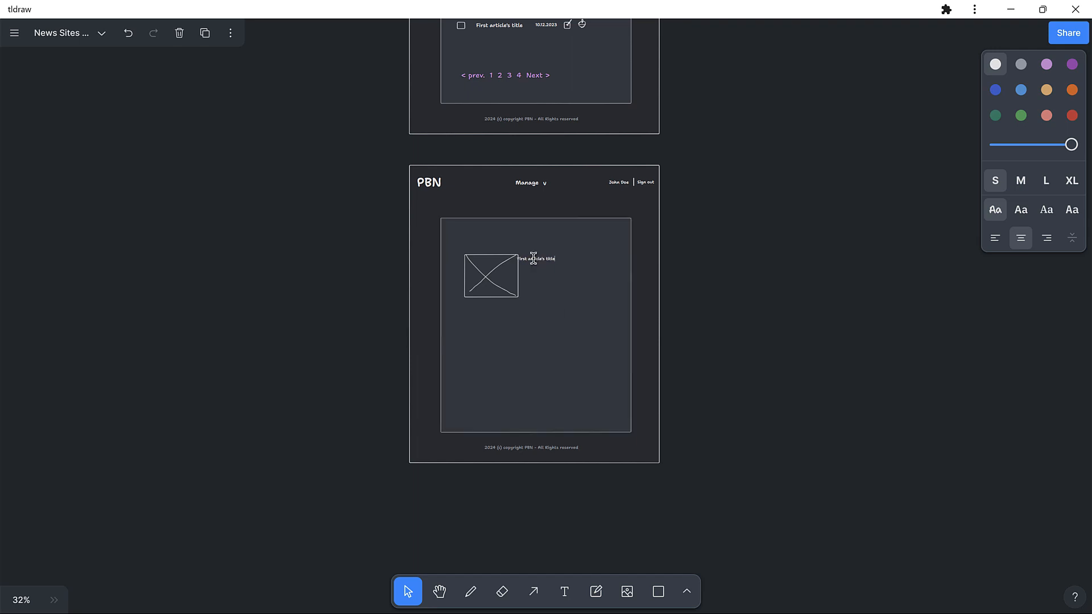
pyautogui.click(521, 257)
pyautogui.moveTo(549, 263); pyautogui.dragTo(557, 262)
pyautogui.doubleClick(564, 260)
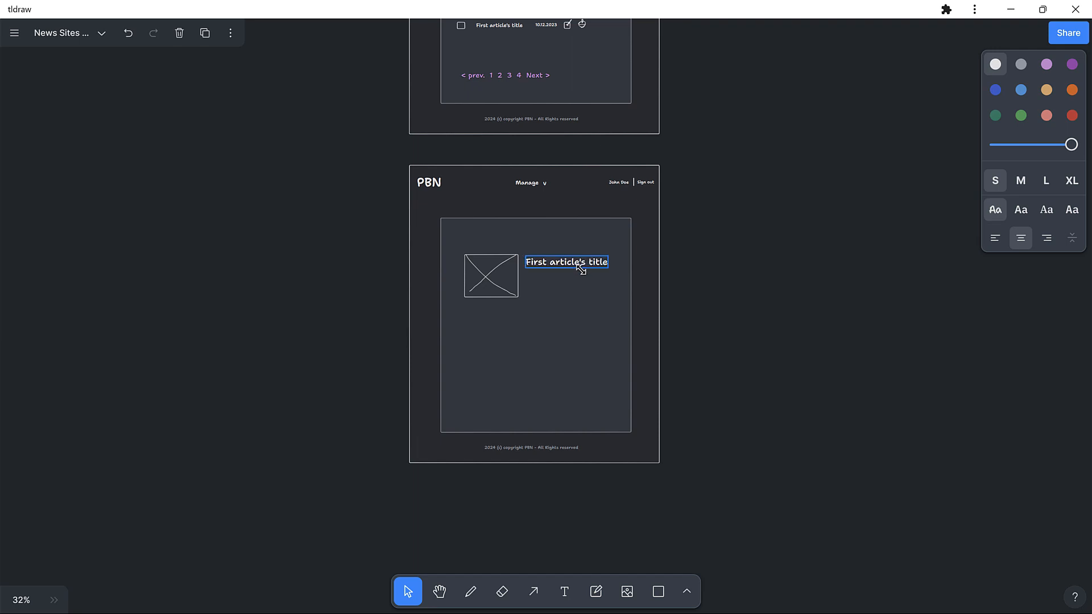
pyautogui.click(617, 303)
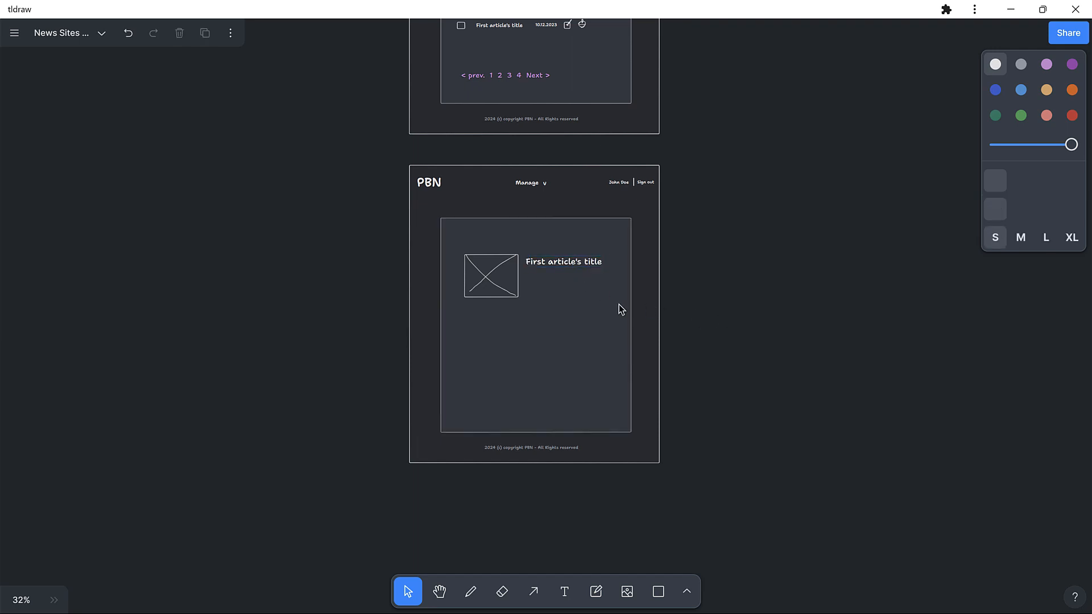
# Step: Add the text "10.12.2023 By Author's Name" and align it directly under the article title
pyautogui.scroll(1, 571, 304)
pyautogui.scroll(3, 570, 302)
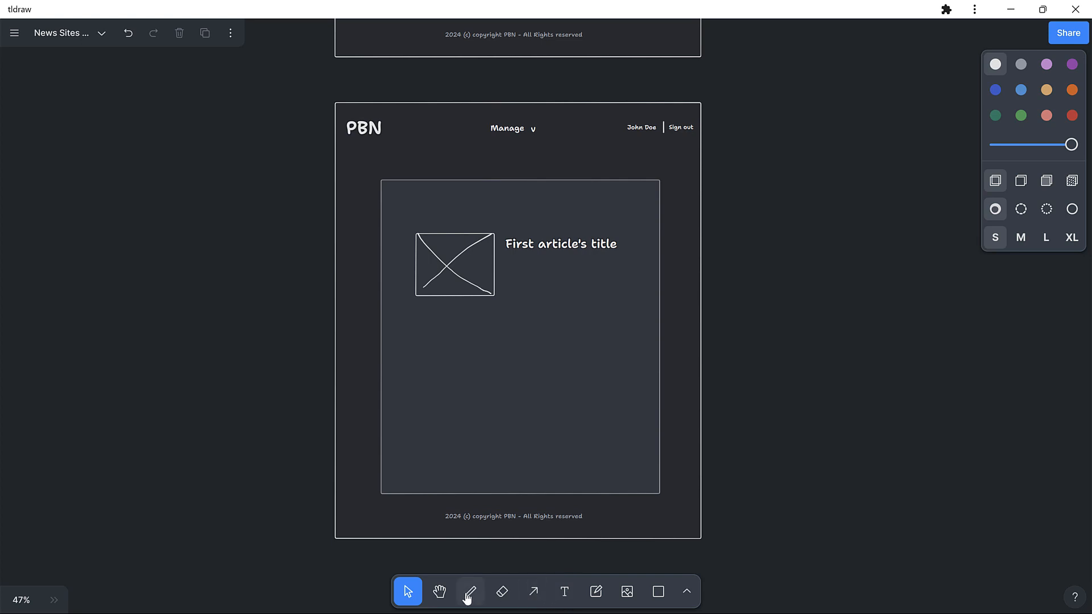
pyautogui.click(564, 595)
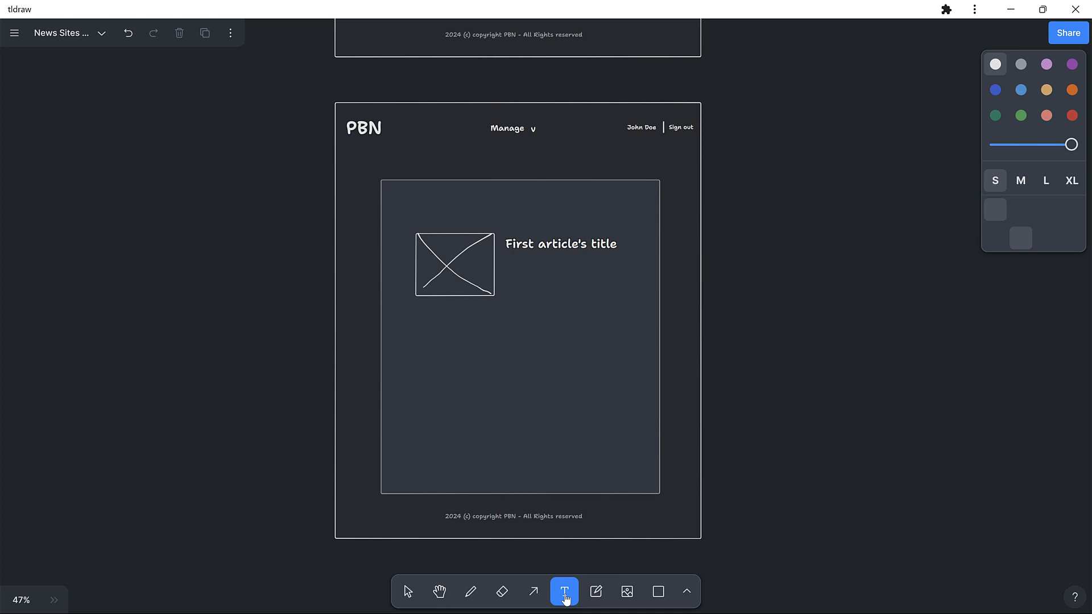
pyautogui.click(515, 274)
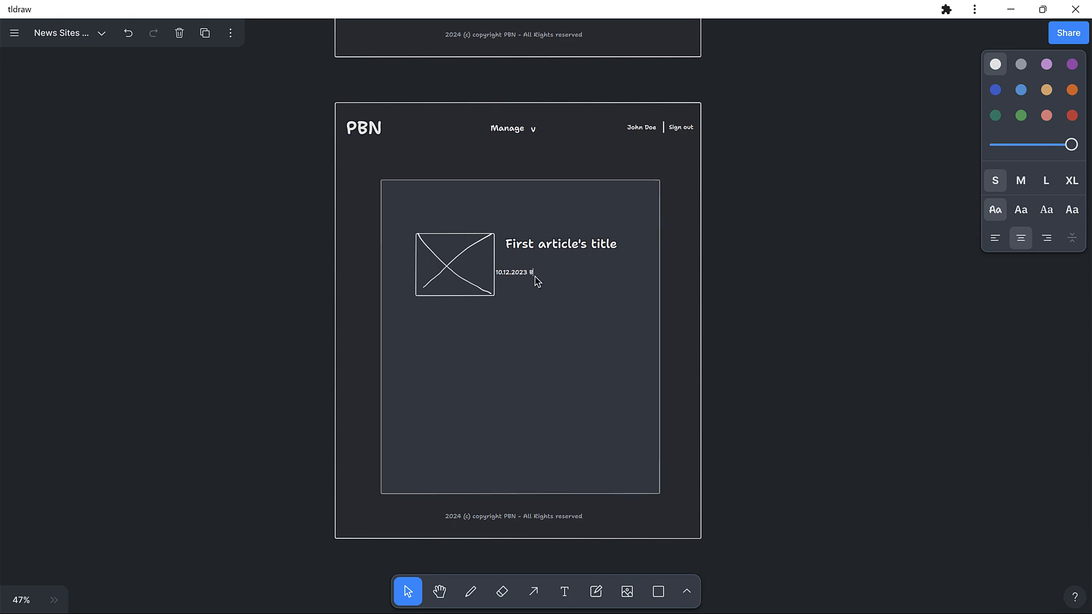
pyautogui.write("Author's Name")
pyautogui.click(871, 324)
pyautogui.moveTo(513, 269); pyautogui.dragTo(548, 257)
pyautogui.click(752, 334)
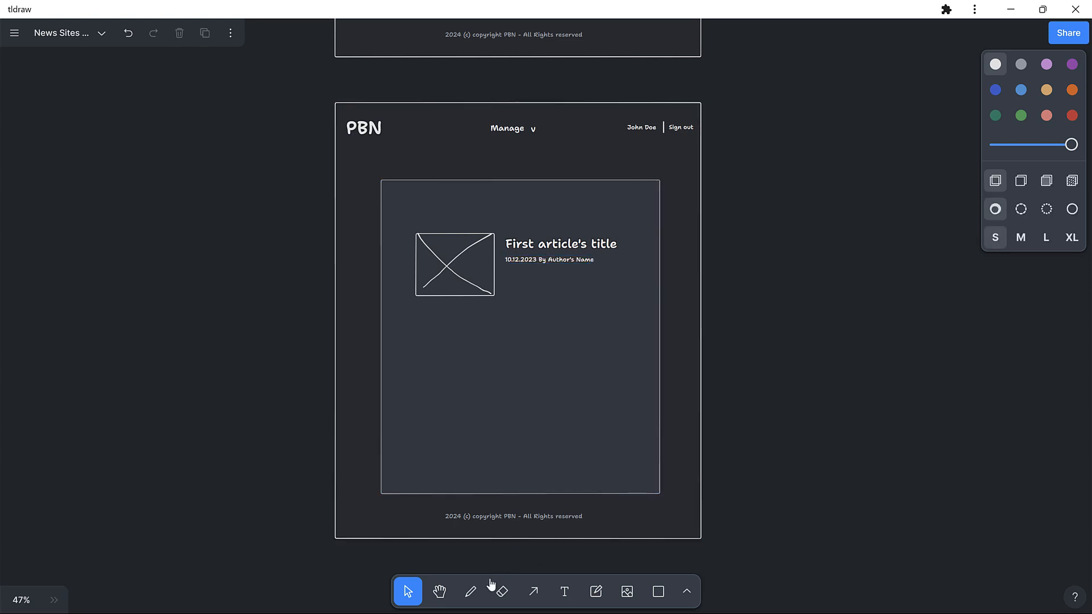
# Step: Add the text "Lorem ipsum dolare sit" under the date and author line and align it with that line's left edge
pyautogui.click(564, 592)
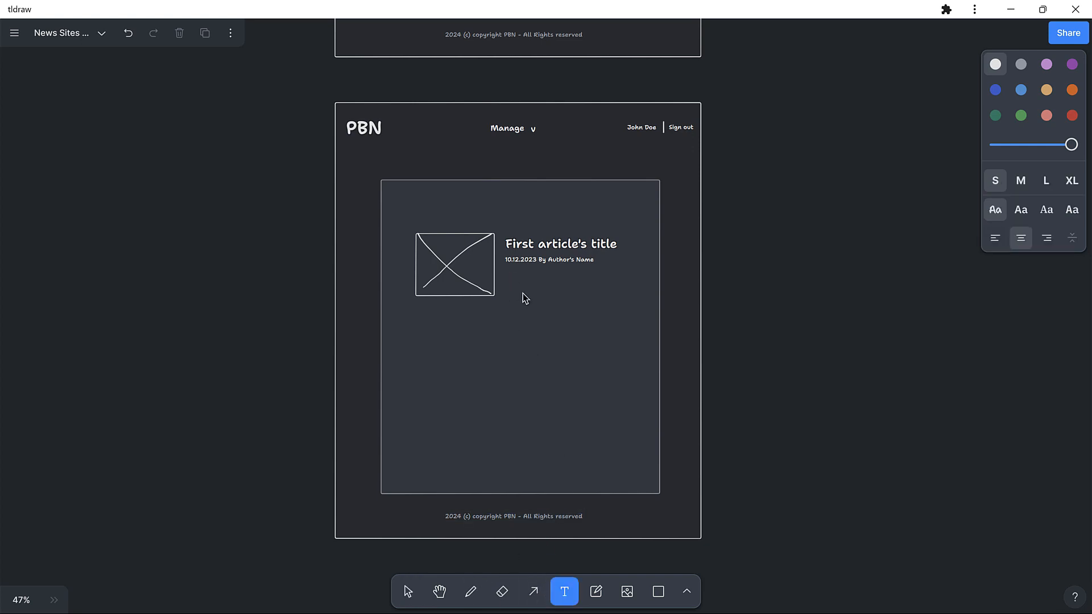
pyautogui.click(525, 297)
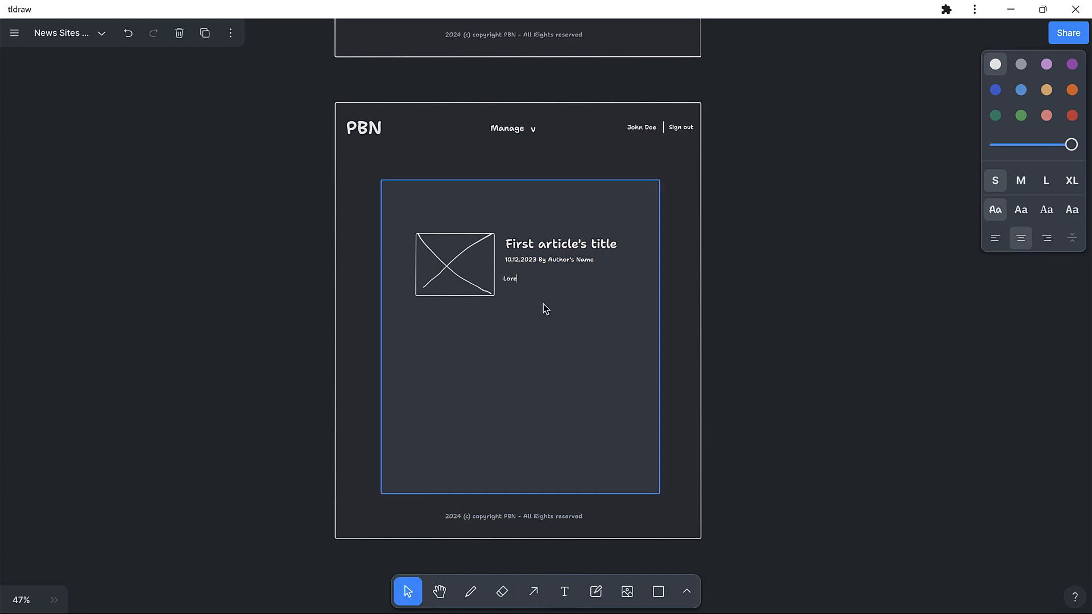
pyautogui.write('Lorem ipsum dolasr')
pyautogui.press('BackSpace')
pyautogui.press('BackSpace')
pyautogui.write('re sit')
pyautogui.moveTo(510, 278); pyautogui.dragTo(541, 277)
# Step: Extend the placeholder text under the date line to "Lorem ipsum dolare sit Lorem ipsum dolar" by repeating its own wording
pyautogui.doubleClick(541, 279)
pyautogui.hotkey('ctrl', 'c')
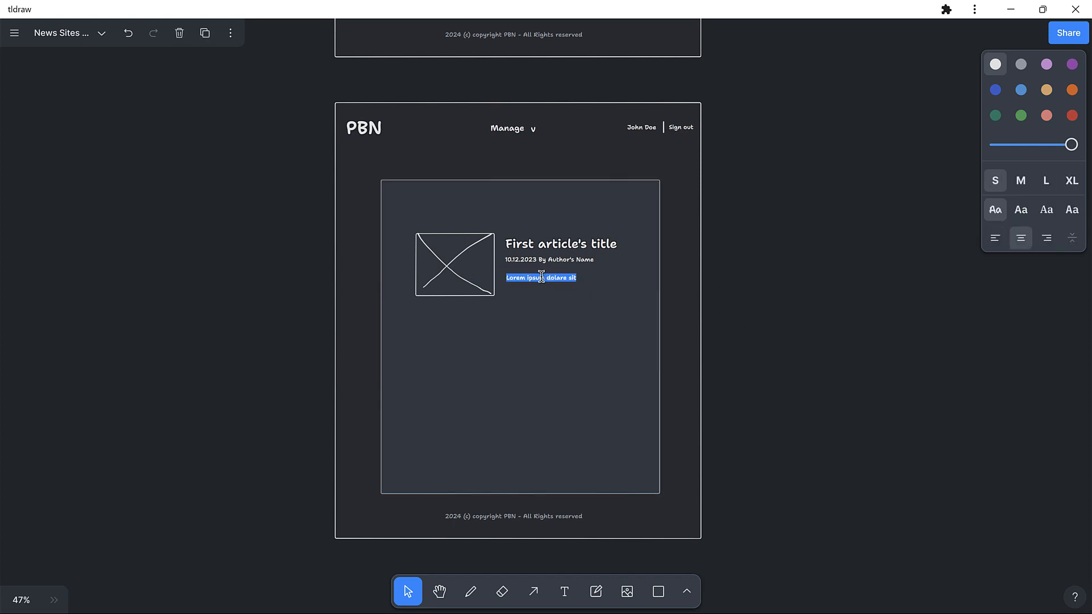
pyautogui.press('Right')
pyautogui.hotkey('ctrl', 'v')
pyautogui.press('BackSpace')
pyautogui.press('BackSpace')
pyautogui.press('BackSpace')
pyautogui.press('BackSpace')
pyautogui.press('BackSpace')
pyautogui.click(551, 288)
# Step: Duplicate the placeholder line directly below itself, shorten the copy to "Lorem ipsum dolare sit Lorem" and left-align it with the line above
pyautogui.moveTo(559, 277); pyautogui.dragTo(583, 287)
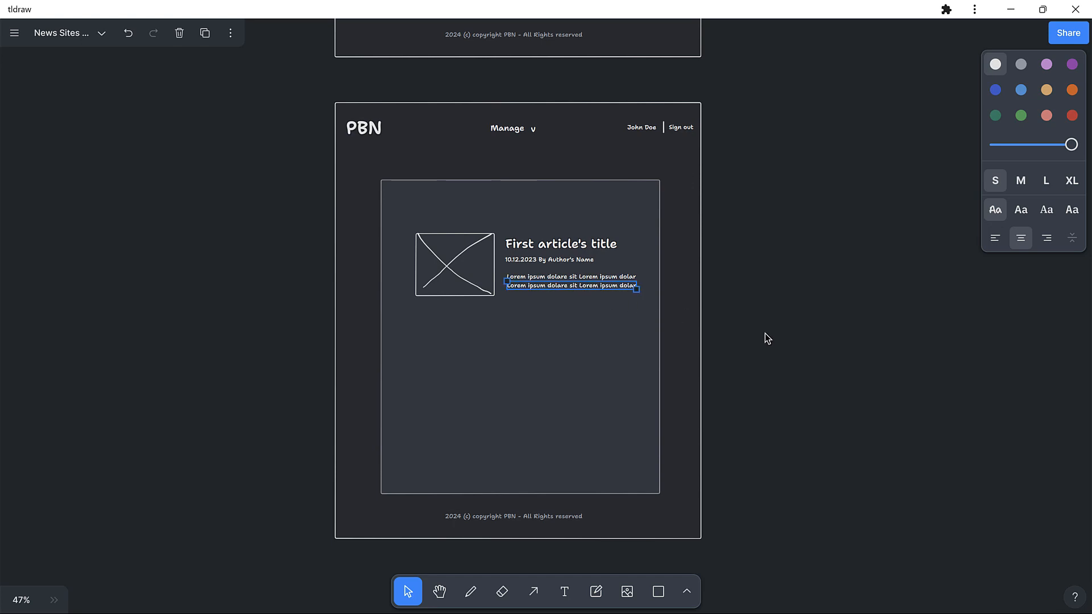
pyautogui.doubleClick(629, 291)
pyautogui.click(593, 285)
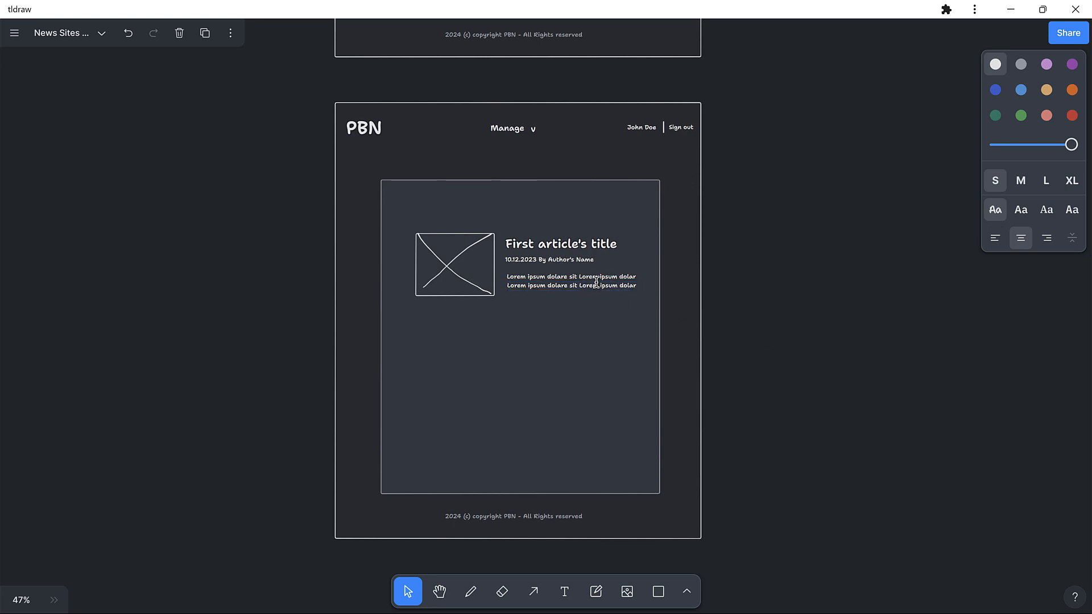
pyautogui.moveTo(600, 285); pyautogui.dragTo(645, 289)
pyautogui.press('BackSpace')
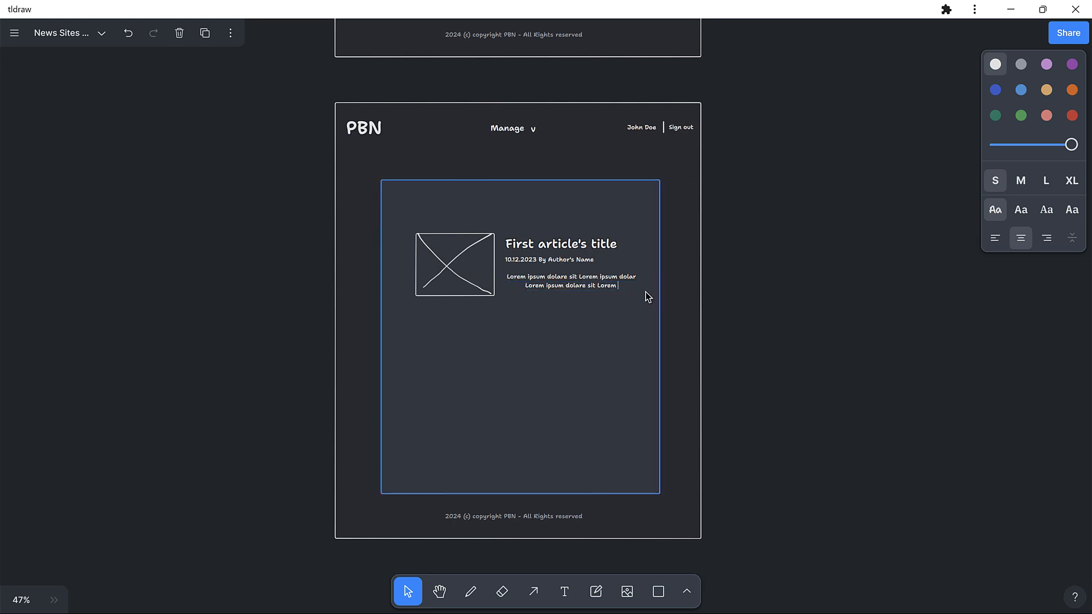
pyautogui.click(770, 319)
pyautogui.moveTo(619, 287); pyautogui.dragTo(600, 287)
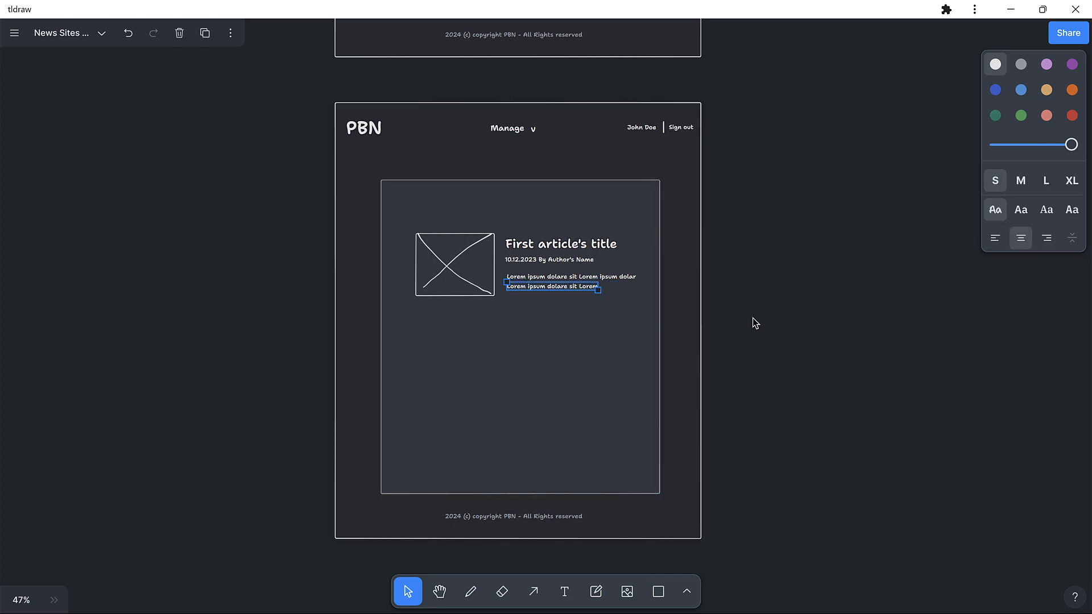
pyautogui.click(756, 319)
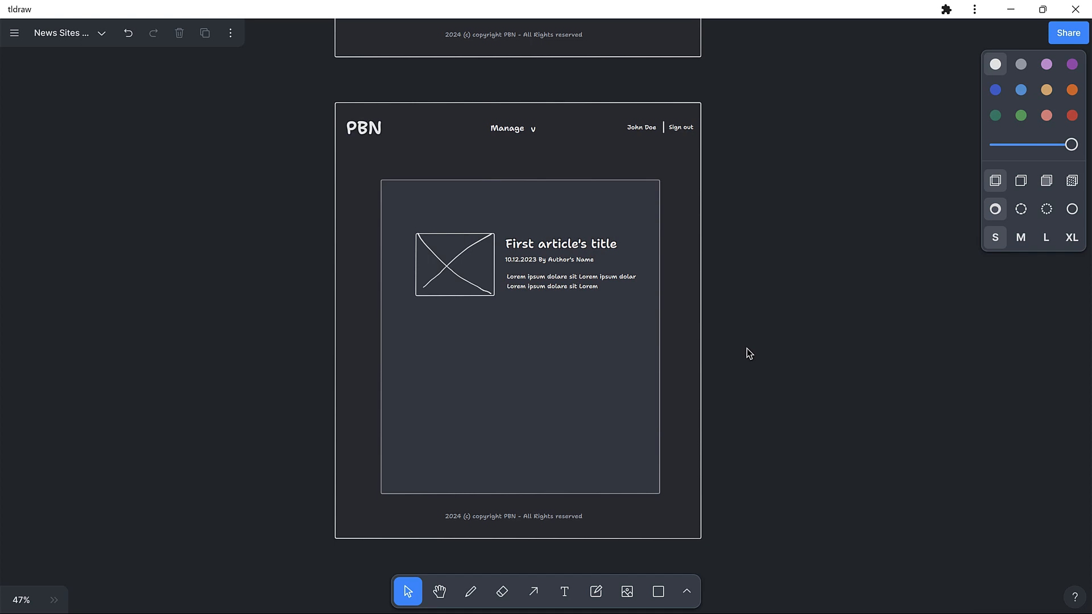
# Step: On the "Create a new post" page, move the corner grip strokes from the Cover Image box up to the Post Exerpt box
pyautogui.scroll(10, 738, 347)
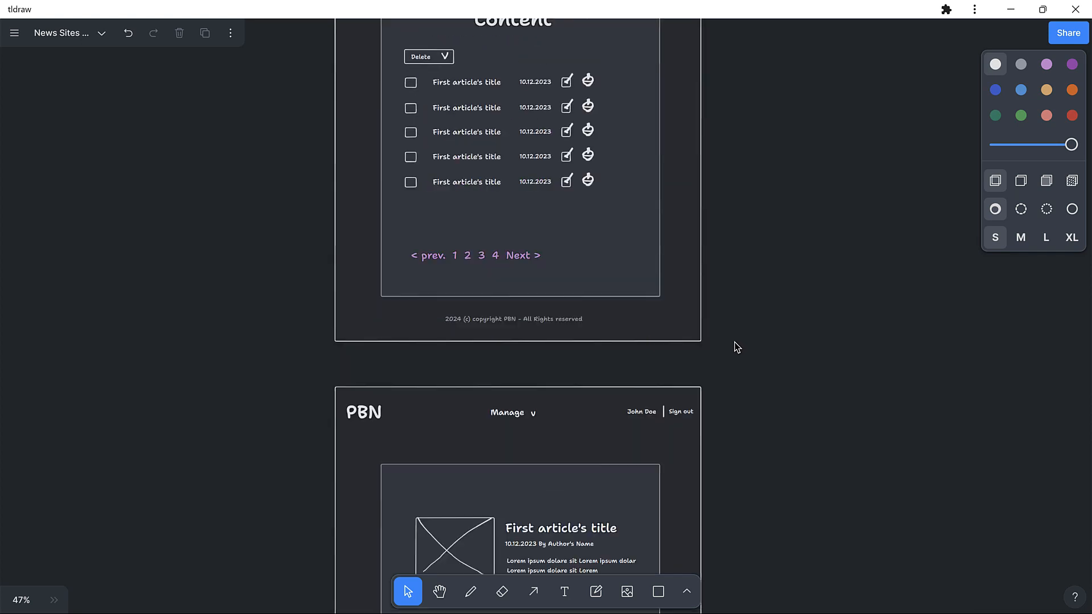
pyautogui.scroll(3, 737, 348)
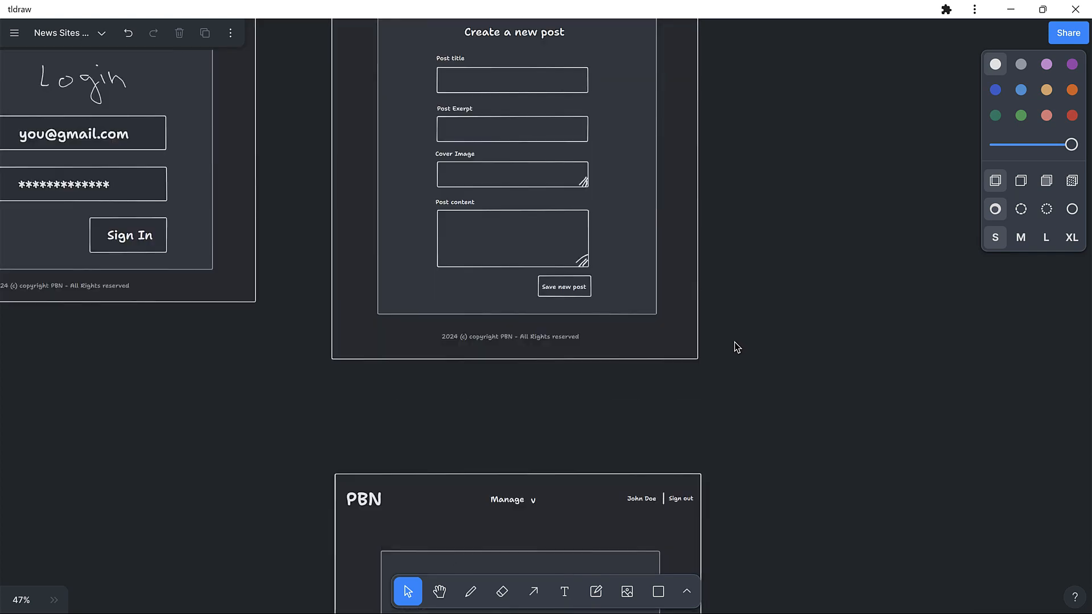
pyautogui.scroll(3, 537, 226)
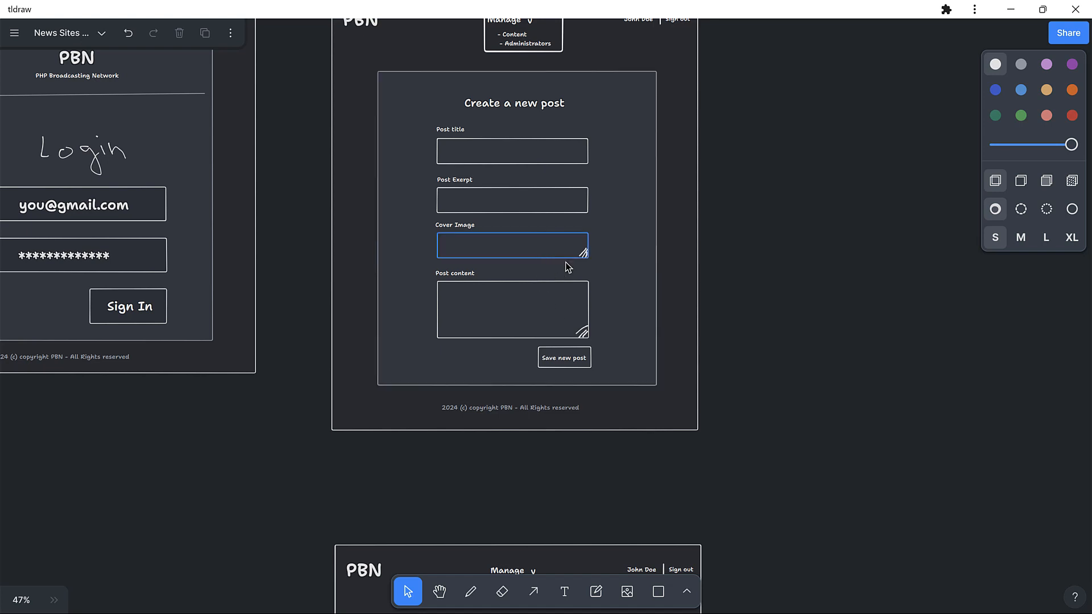
pyautogui.scroll(3, 566, 264)
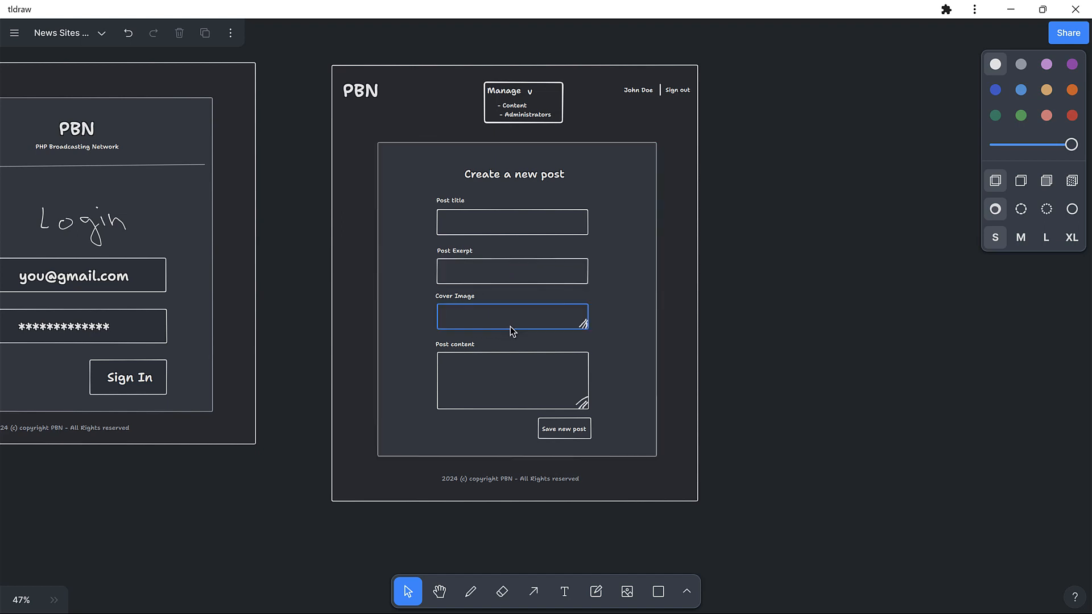
pyautogui.click(584, 324)
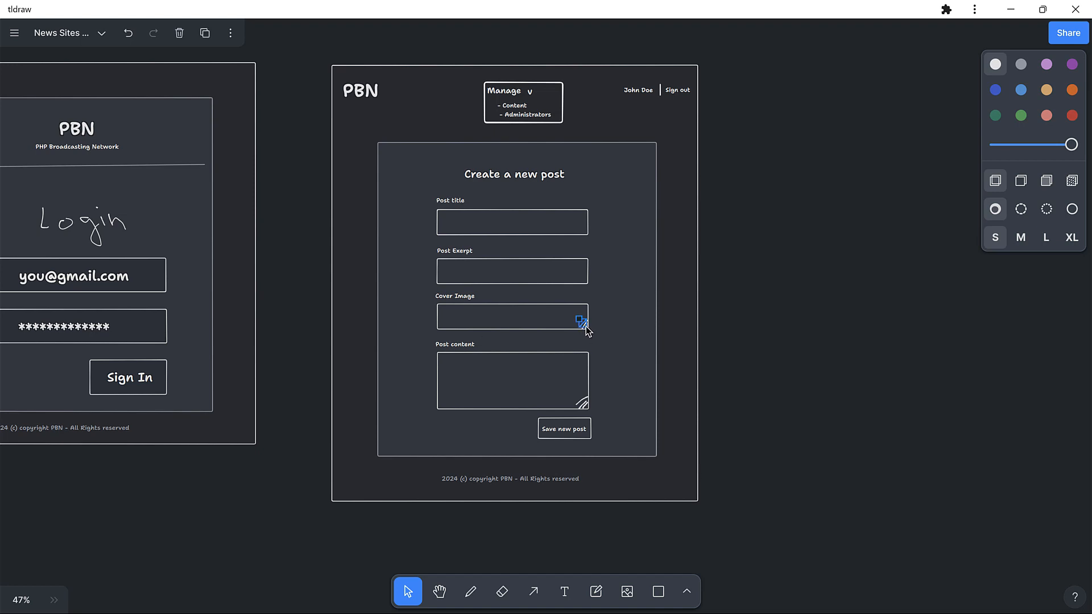
pyautogui.moveTo(584, 328); pyautogui.dragTo(583, 276)
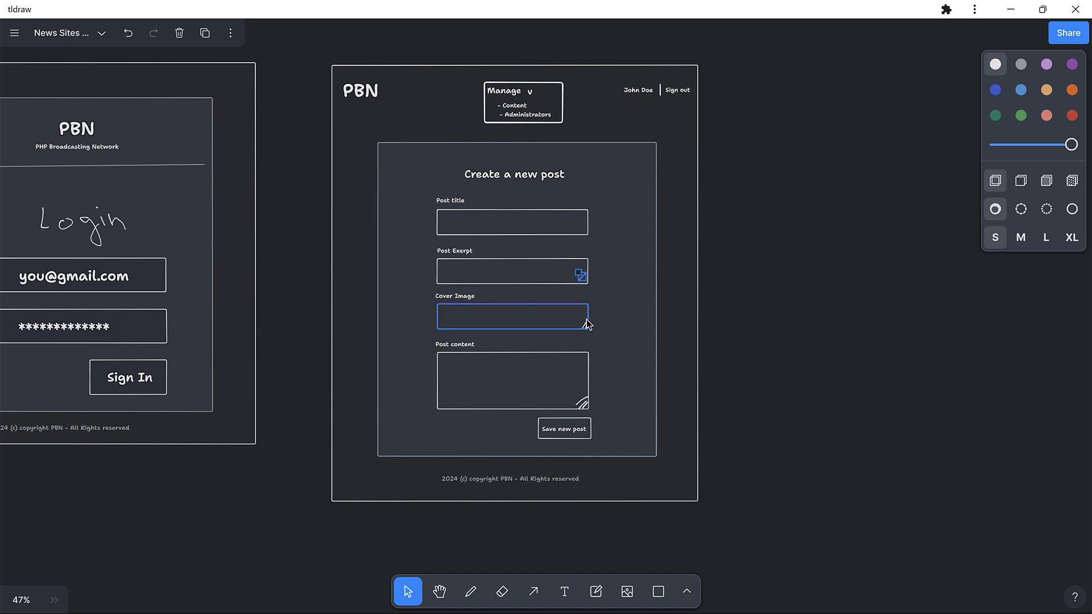
pyautogui.moveTo(586, 327); pyautogui.dragTo(584, 279)
pyautogui.click(617, 313)
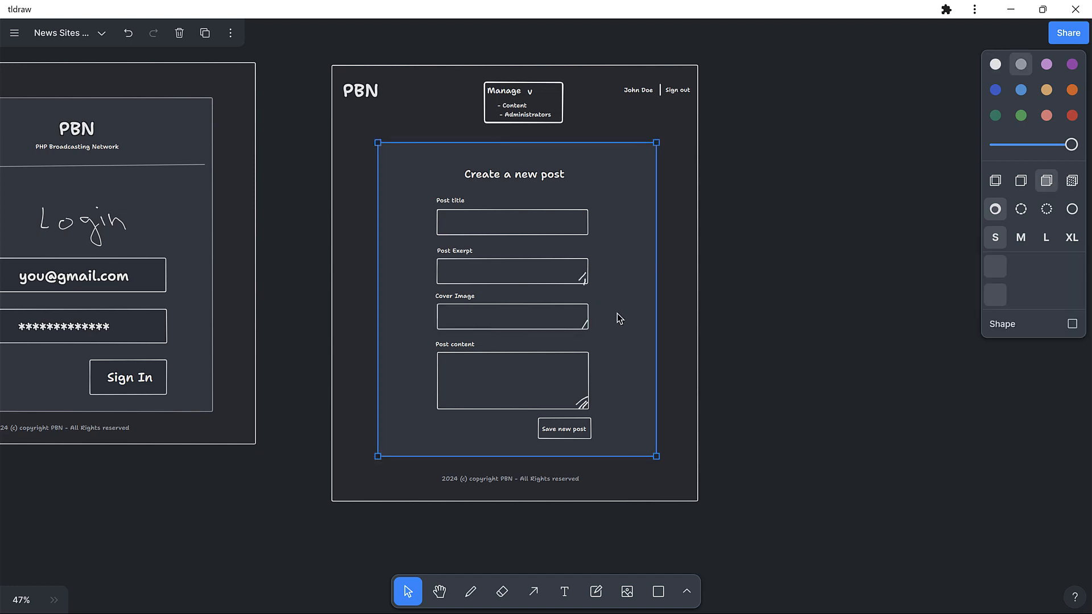
# Step: Clear the leftover grip strokes from the Cover Image box and complete the Post Exerpt box's corner grip with freehand strokes
pyautogui.hotkey('ctrl', 'z')
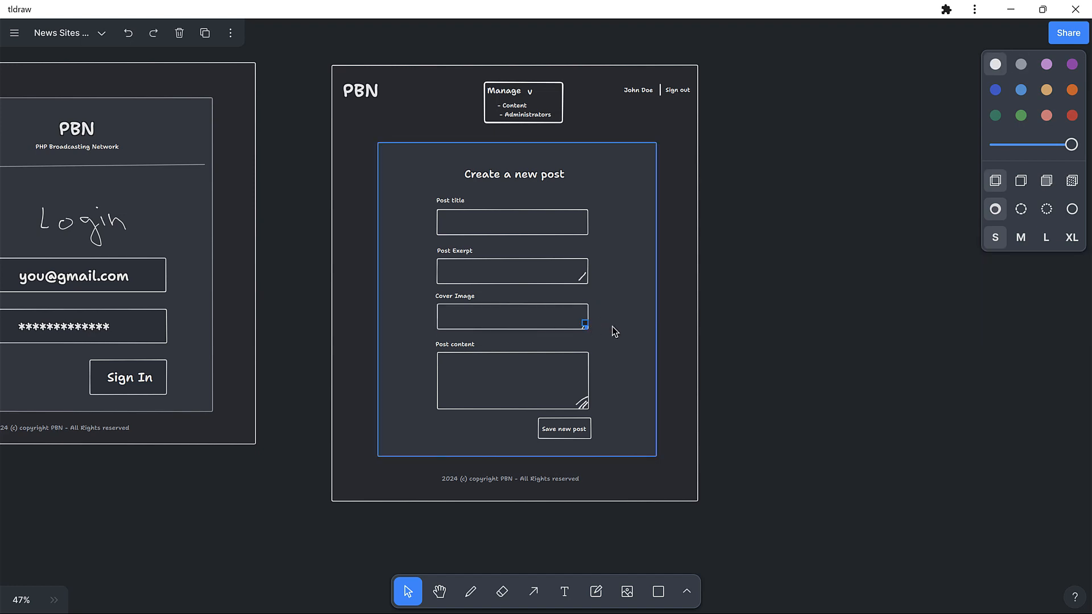
pyautogui.click(614, 329)
pyautogui.click(585, 327)
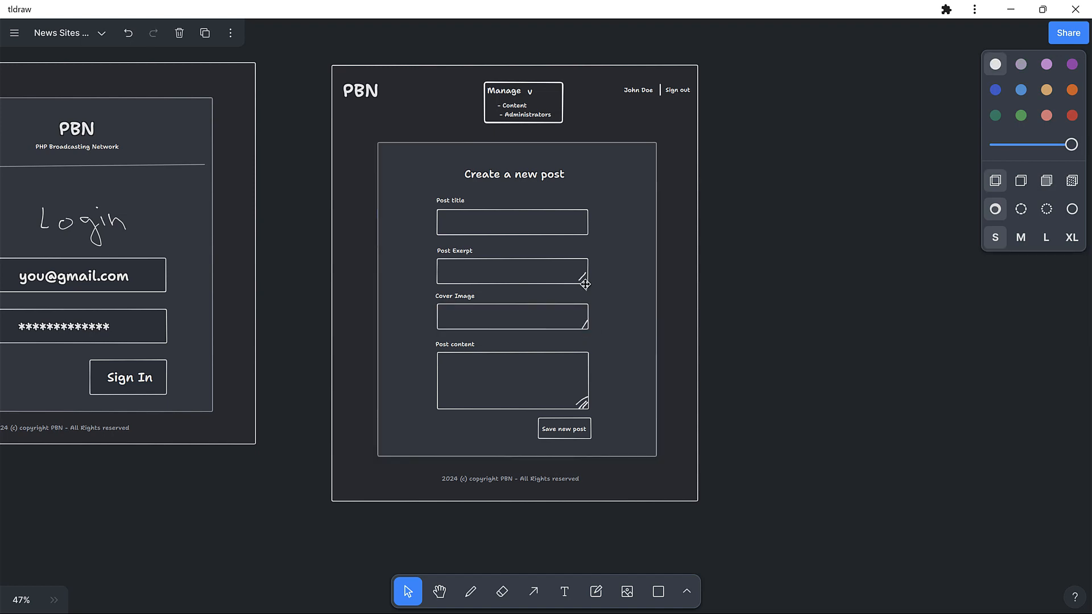
pyautogui.press('Delete')
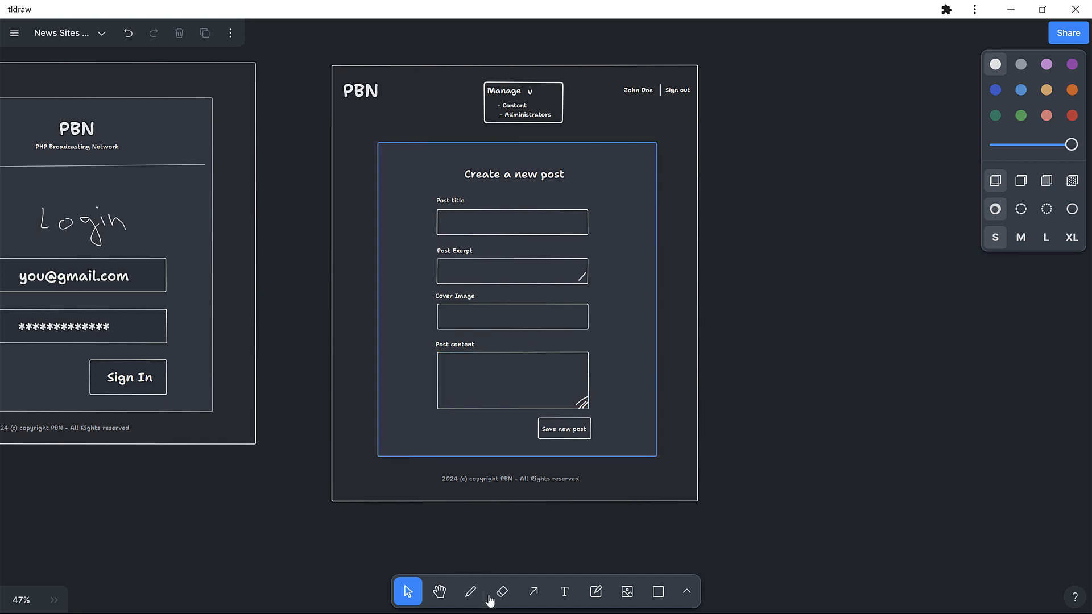
pyautogui.click(470, 591)
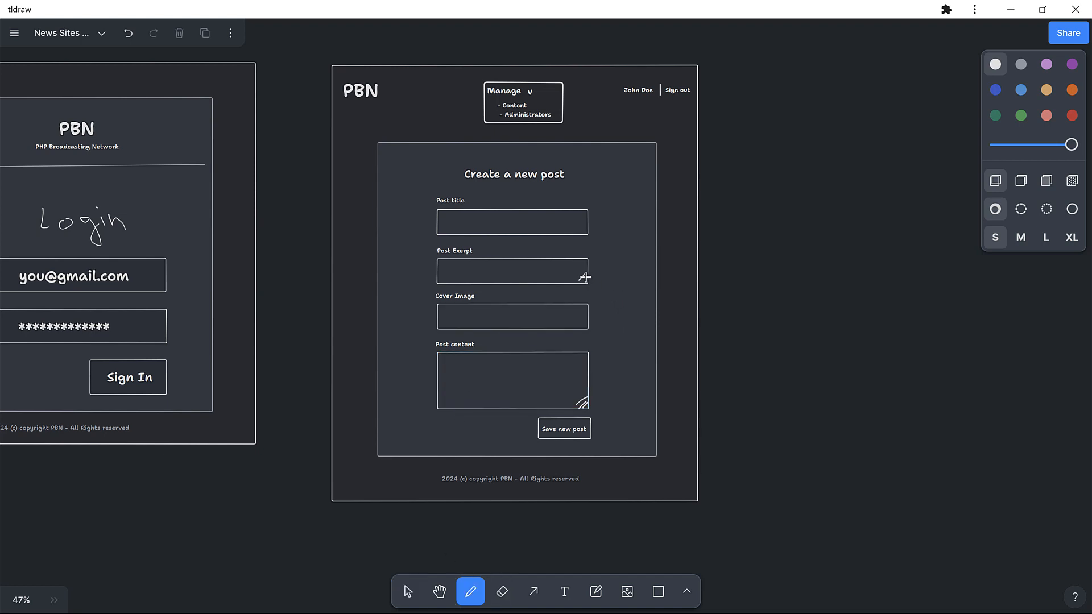
pyautogui.moveTo(584, 279); pyautogui.dragTo(587, 276)
# Step: Add the text "Choose a file" to the Cover Image box, then move it fully inside and enlarge it
pyautogui.click(563, 592)
pyautogui.click(458, 324)
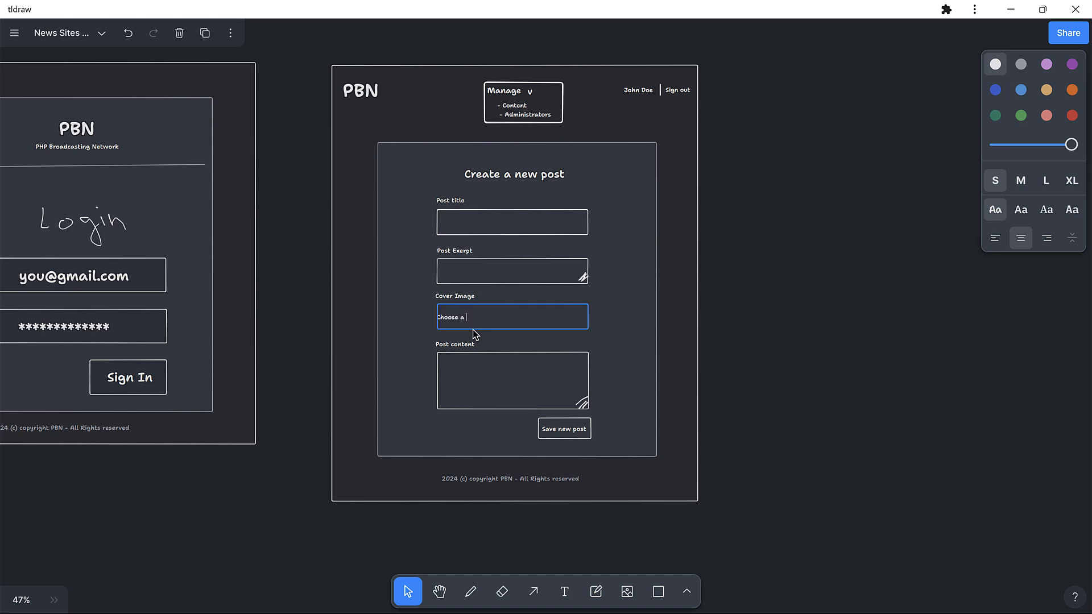
pyautogui.write('Choose a file')
pyautogui.click(746, 348)
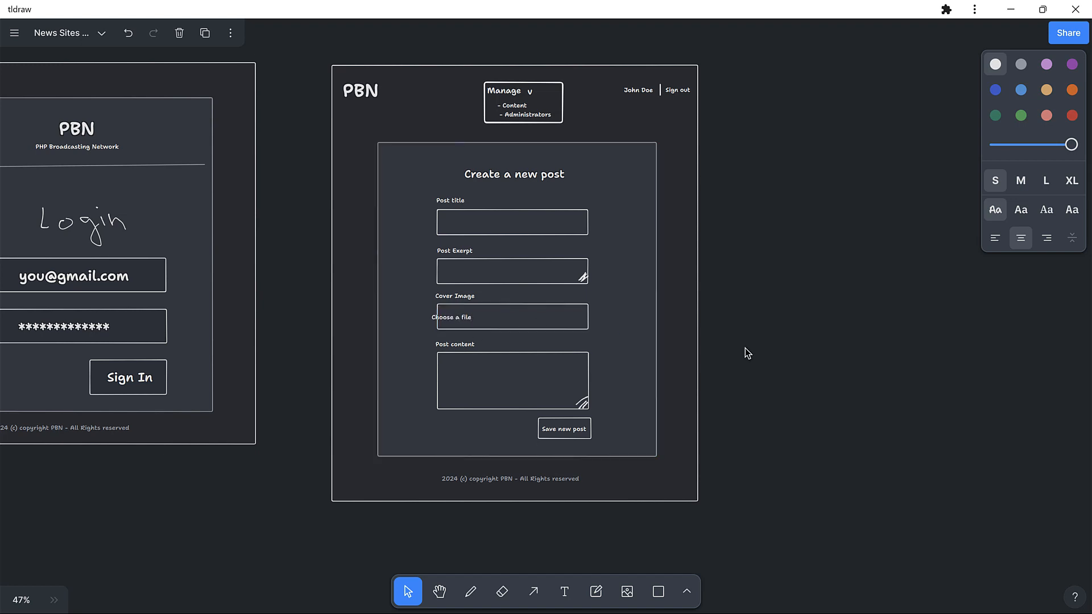
pyautogui.moveTo(465, 318); pyautogui.dragTo(495, 317)
pyautogui.click(511, 319)
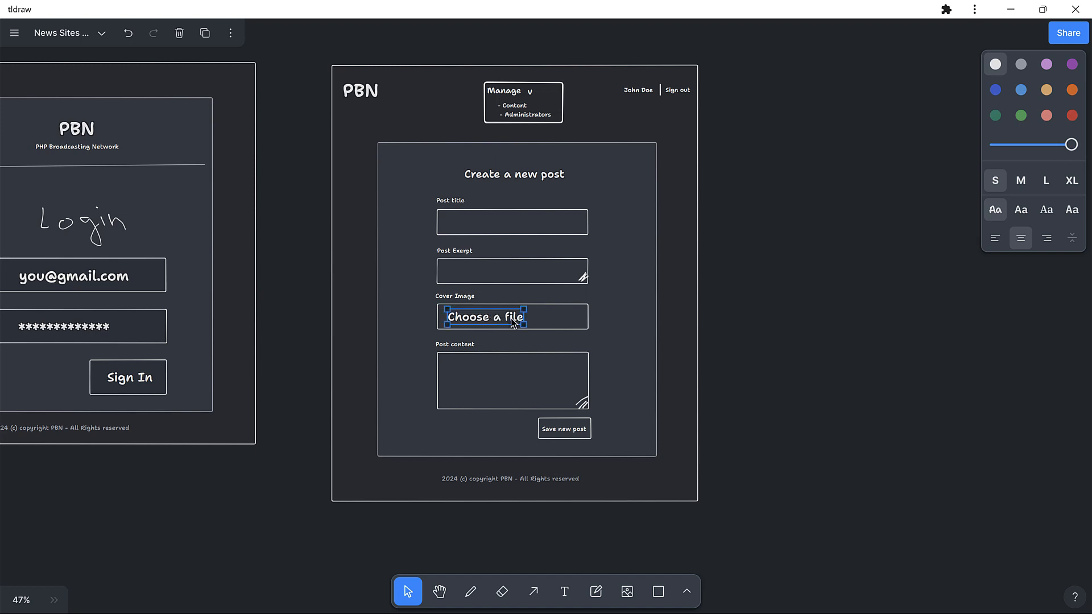
# Step: Change the Cover Image box's text to "Choose a file..." and keep it near the box's left edge
pyautogui.click(511, 319)
pyautogui.press('Right')
pyautogui.write('...')
pyautogui.click(764, 356)
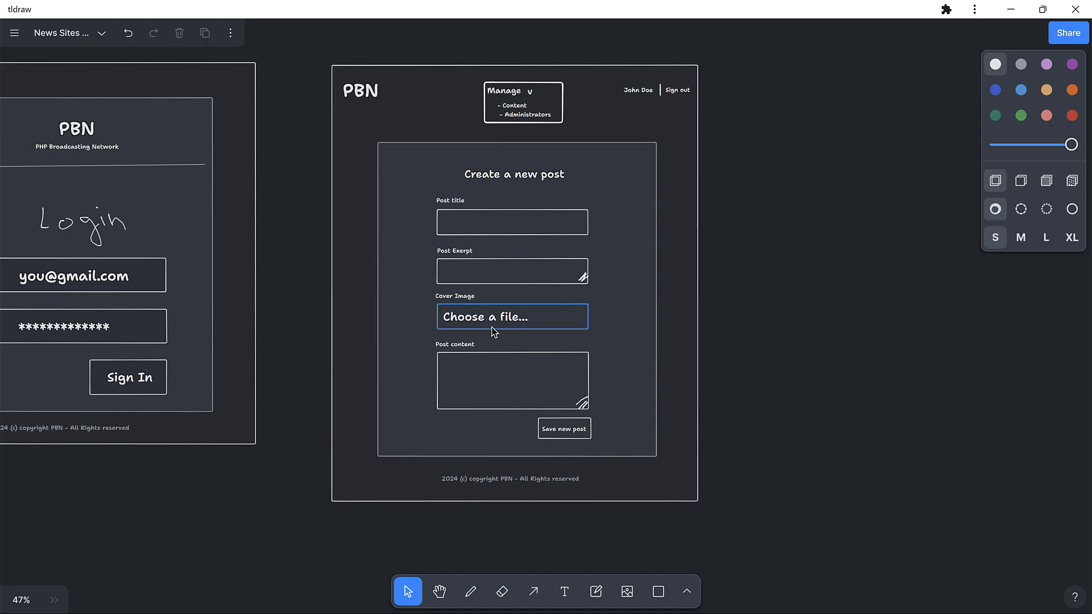
# Step: On the article page, draw four wavy freehand lines across the panel below the image placeholder as body text
pyautogui.scroll(-1, 496, 363)
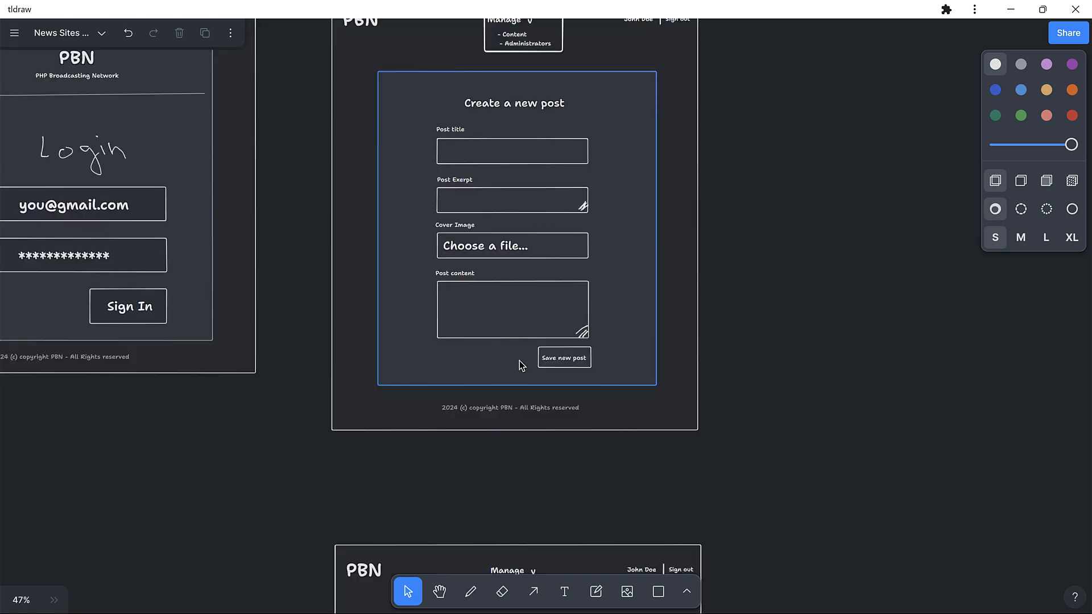
pyautogui.scroll(1, 519, 364)
pyautogui.scroll(-12, 517, 363)
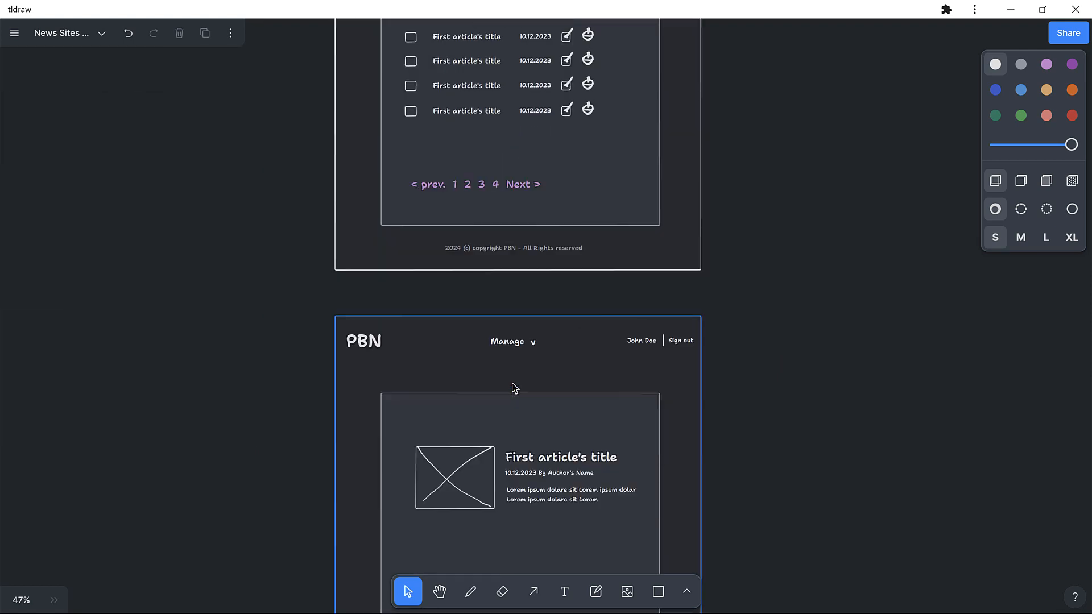
pyautogui.scroll(-3, 515, 388)
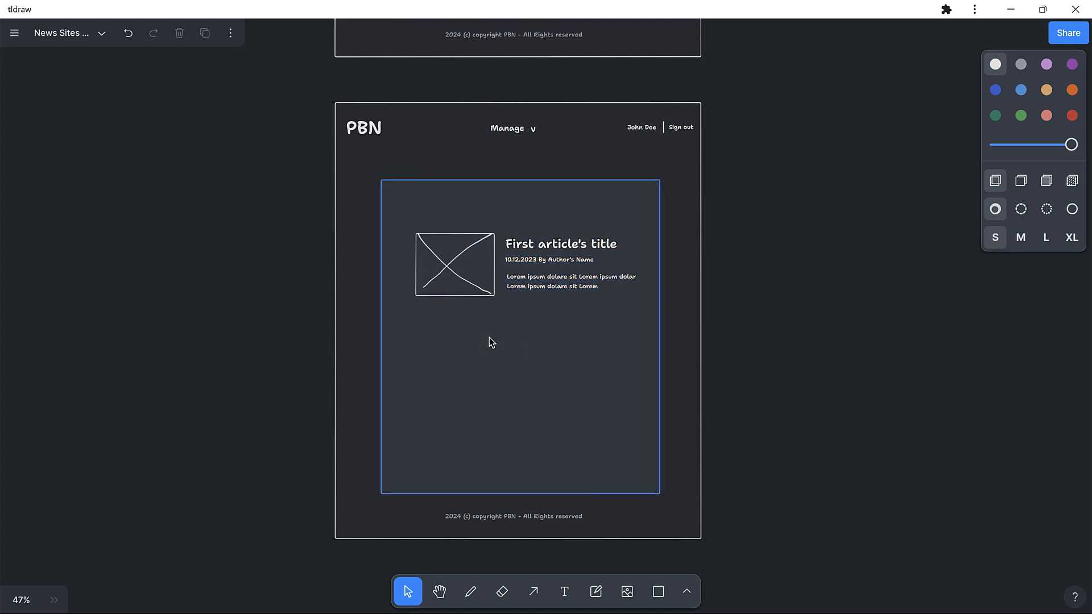
pyautogui.click(539, 279)
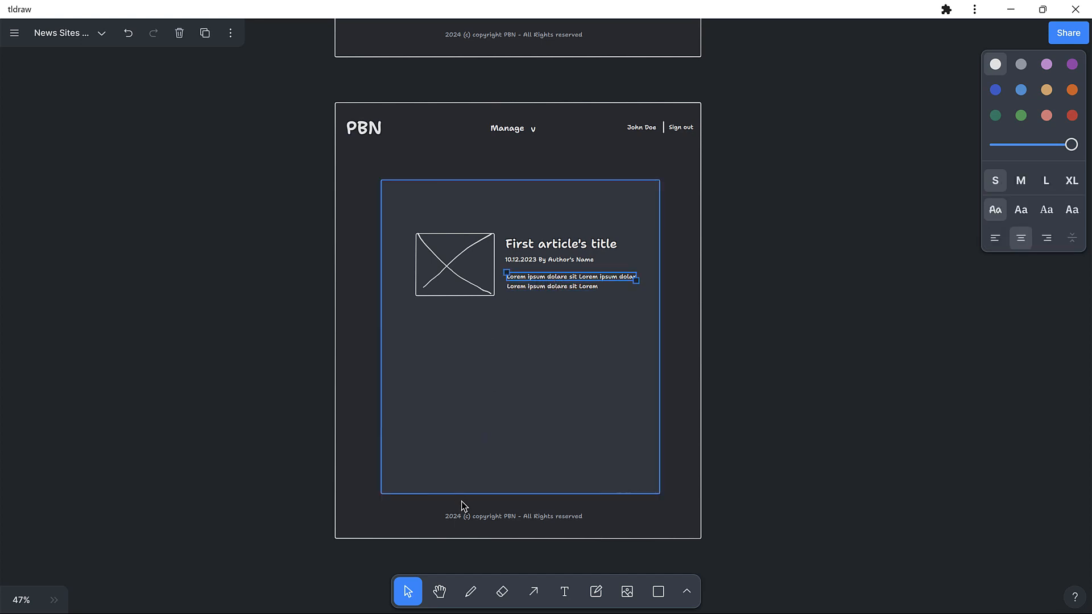
pyautogui.click(471, 593)
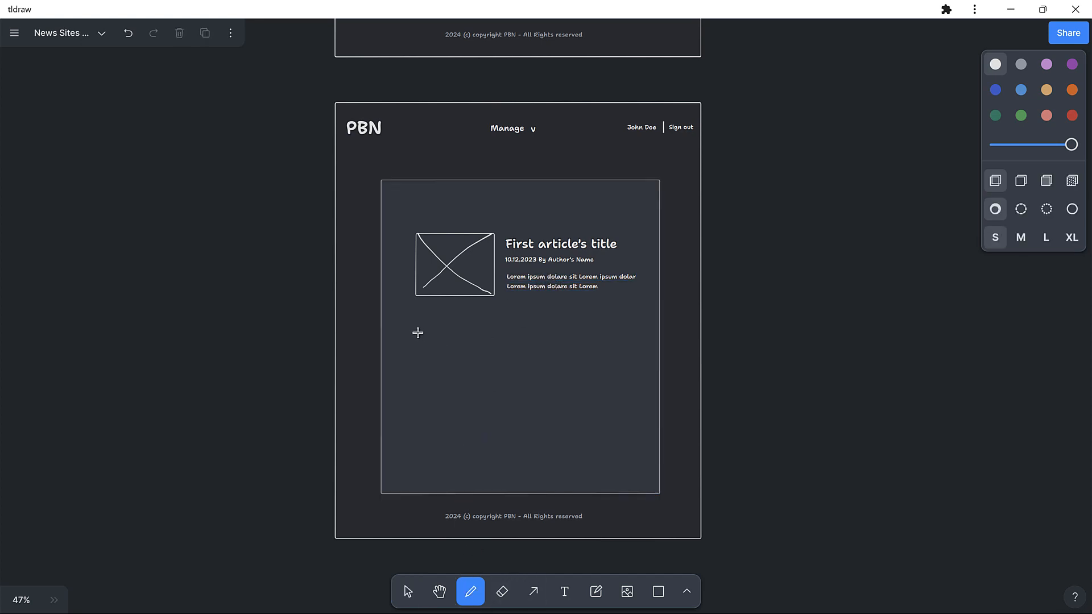
pyautogui.moveTo(418, 333); pyautogui.dragTo(600, 324)
pyautogui.moveTo(411, 352); pyautogui.dragTo(624, 347)
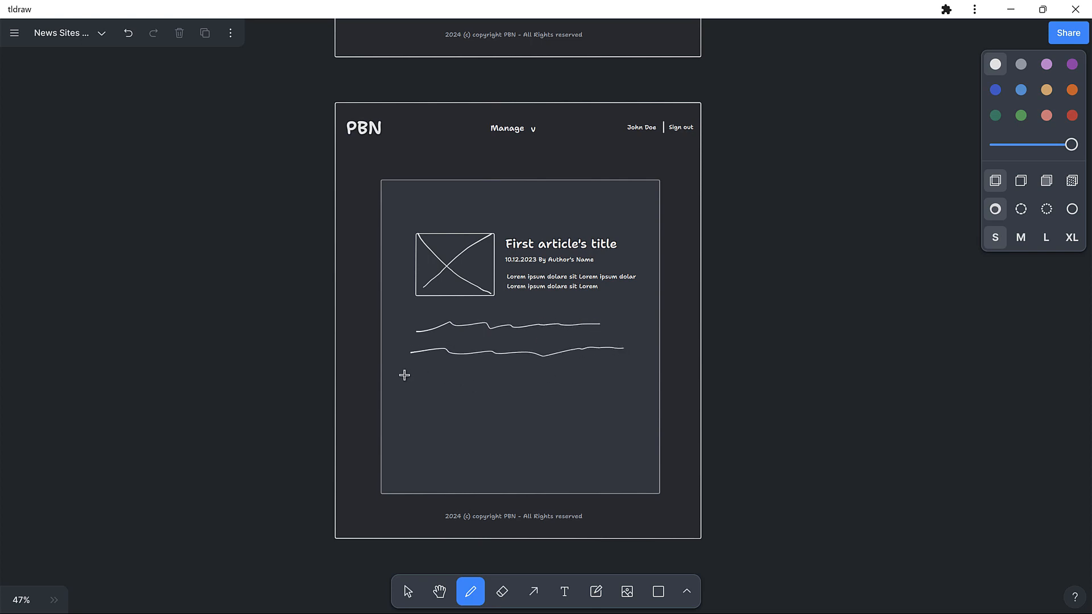
pyautogui.moveTo(405, 375); pyautogui.dragTo(624, 369)
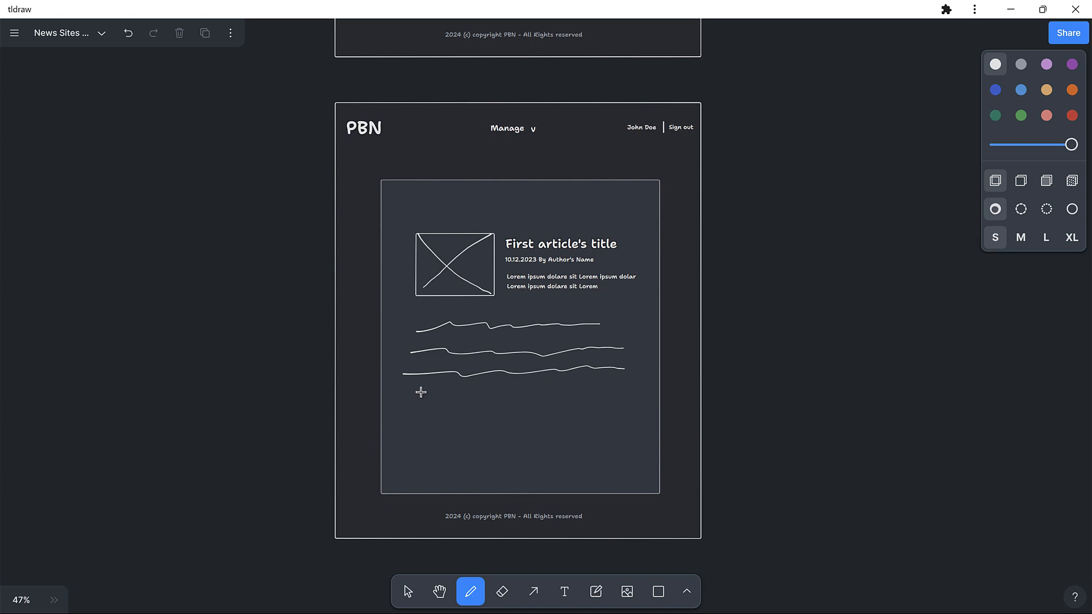
pyautogui.moveTo(421, 392); pyautogui.dragTo(624, 388)
# Step: Draw a straight horizontal line across the article panel below the body text lines and colour it red
pyautogui.scroll(3, 490, 452)
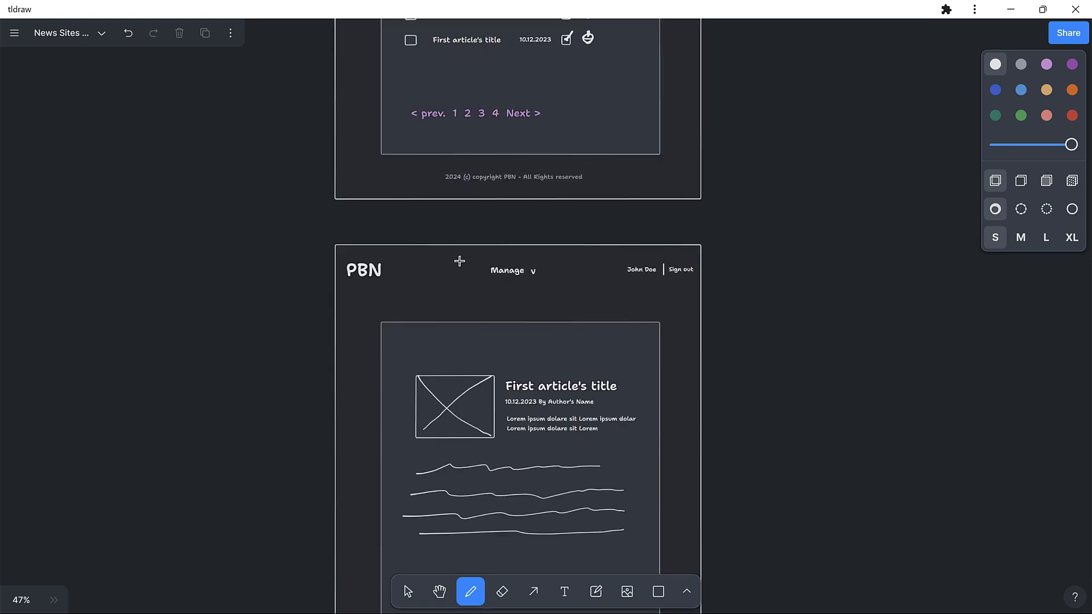
pyautogui.scroll(9, 490, 293)
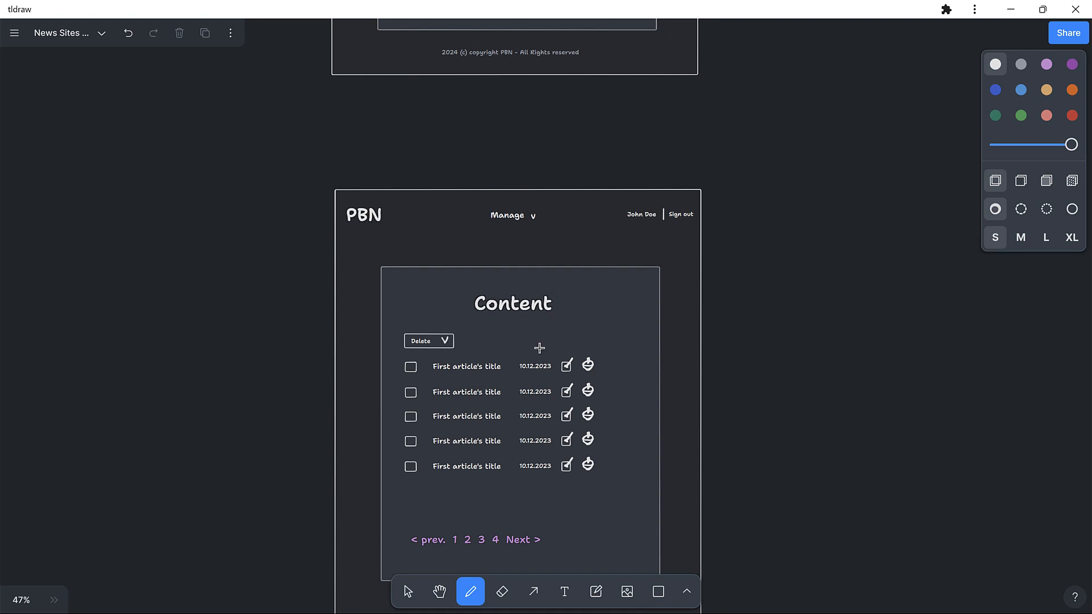
pyautogui.scroll(-9, 539, 347)
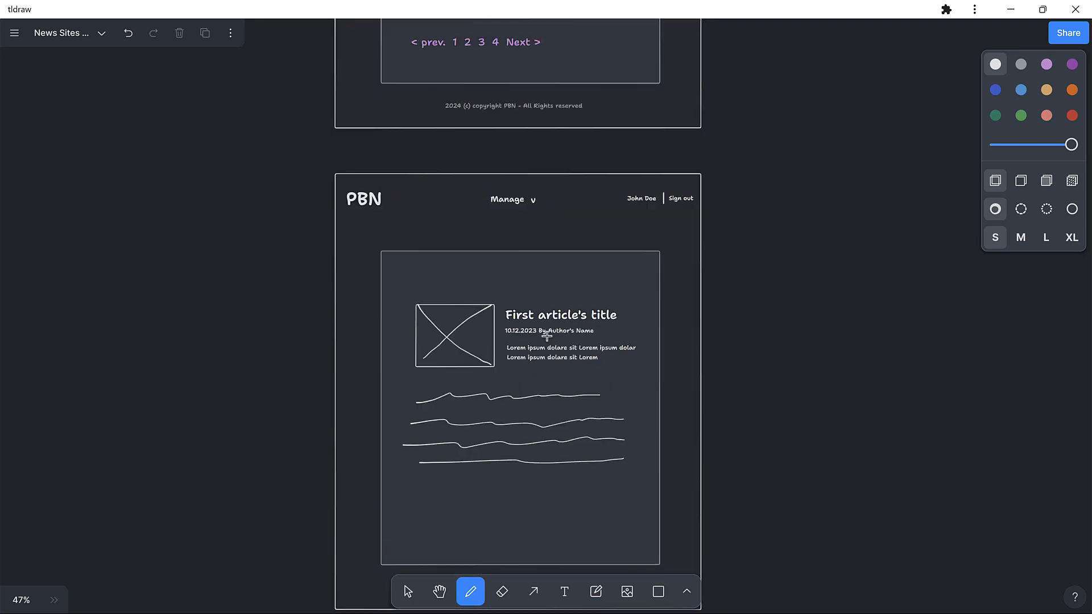
pyautogui.scroll(-3, 547, 464)
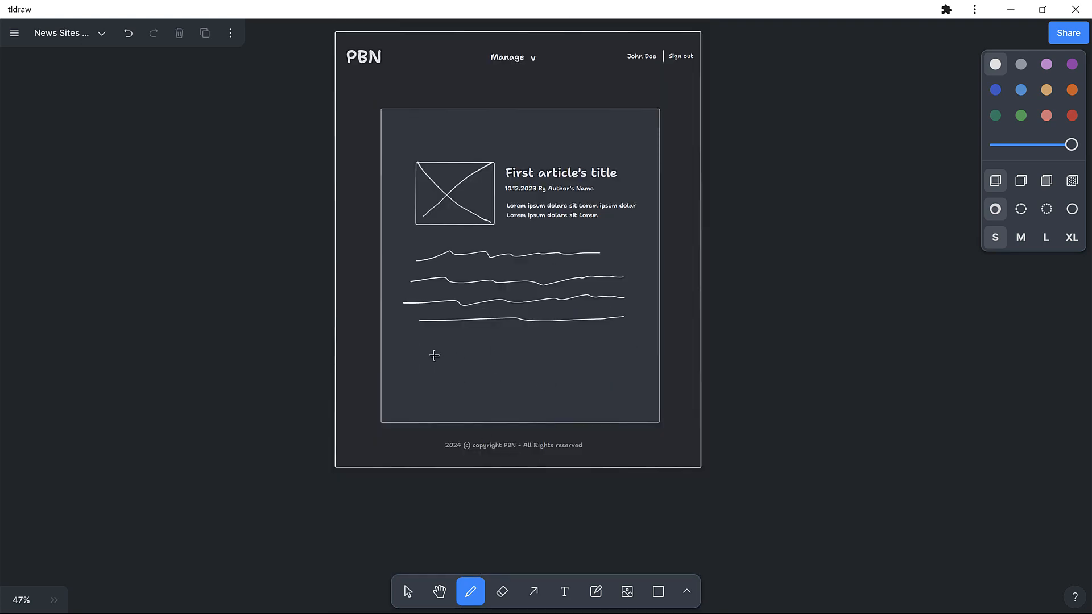
pyautogui.click(658, 599)
pyautogui.click(688, 595)
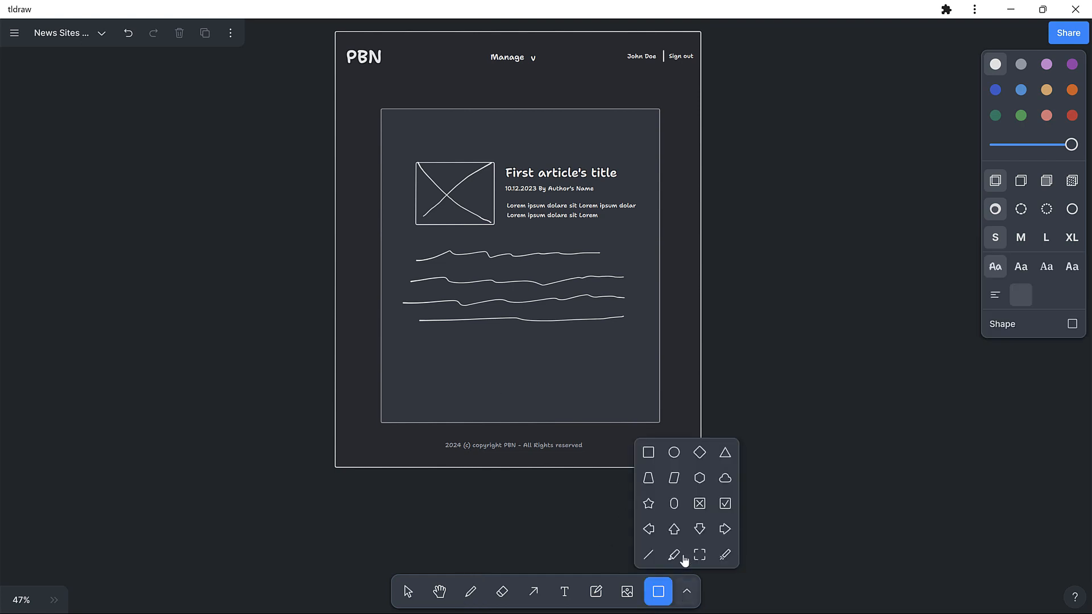
pyautogui.click(653, 560)
pyautogui.moveTo(390, 350)
pyautogui.mouseDown()
pyautogui.moveTo(532, 359)
pyautogui.moveTo(648, 349)
pyautogui.mouseUp()
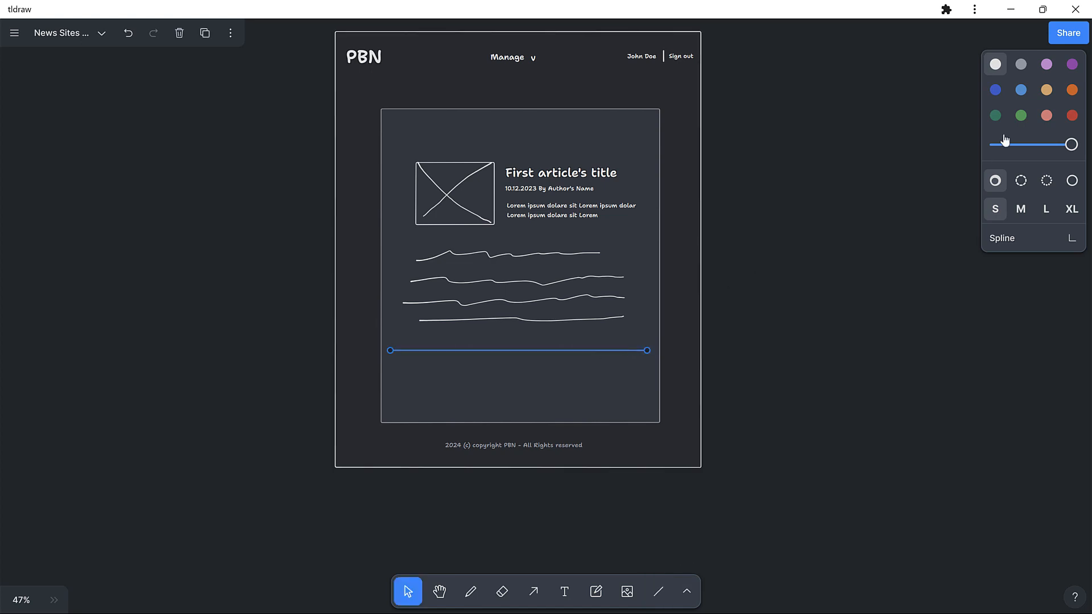
pyautogui.click(1072, 116)
pyautogui.click(620, 351)
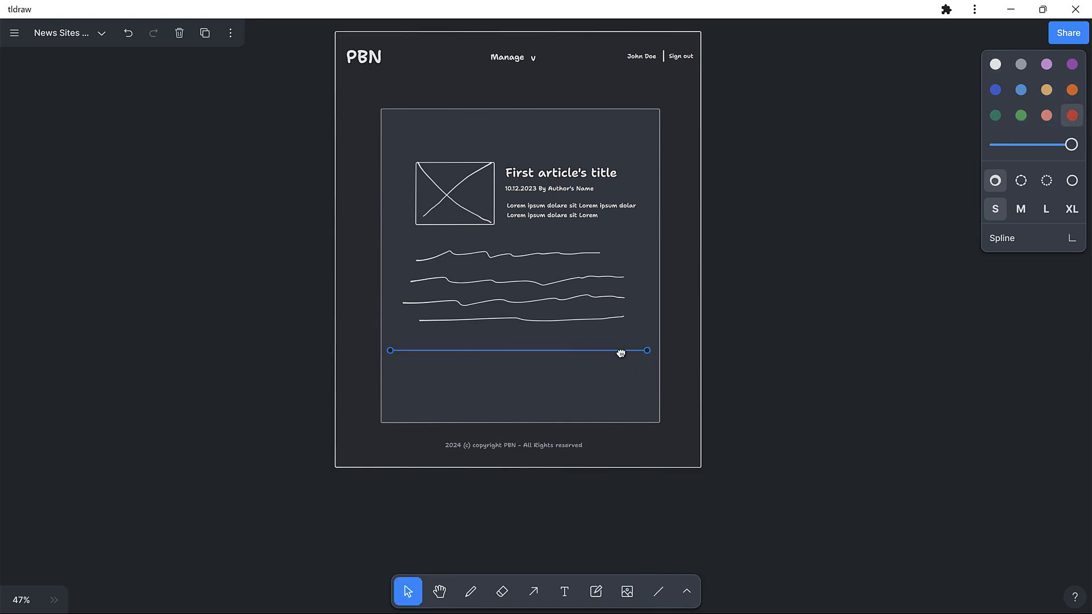
pyautogui.click(503, 379)
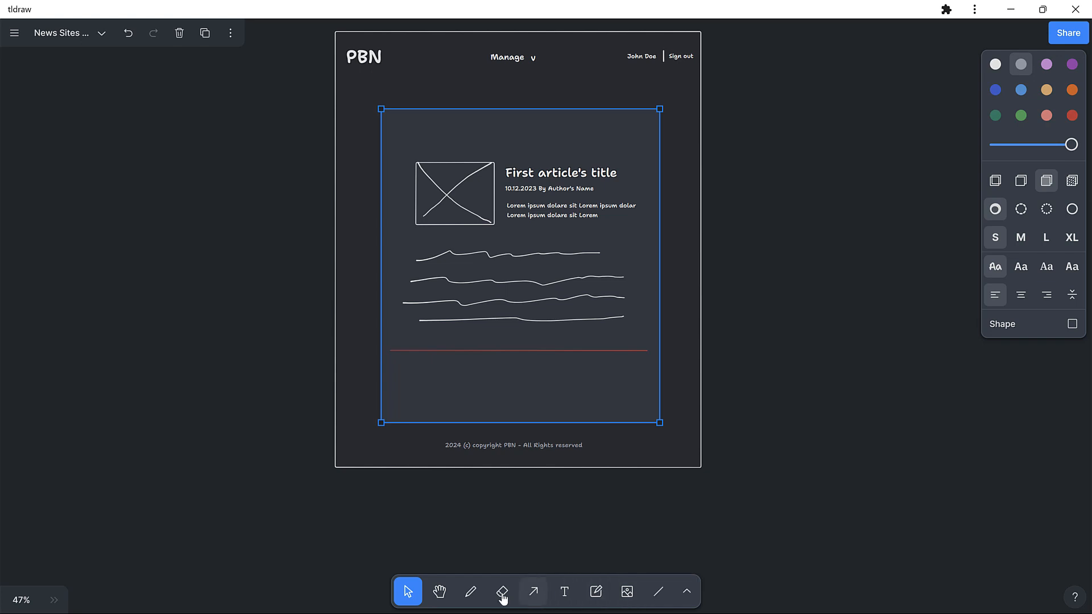
# Step: Draw a white freehand pencil-and-square icon with the handwritten word "Edit" beside it, below the red line at the panel's left
pyautogui.click(471, 592)
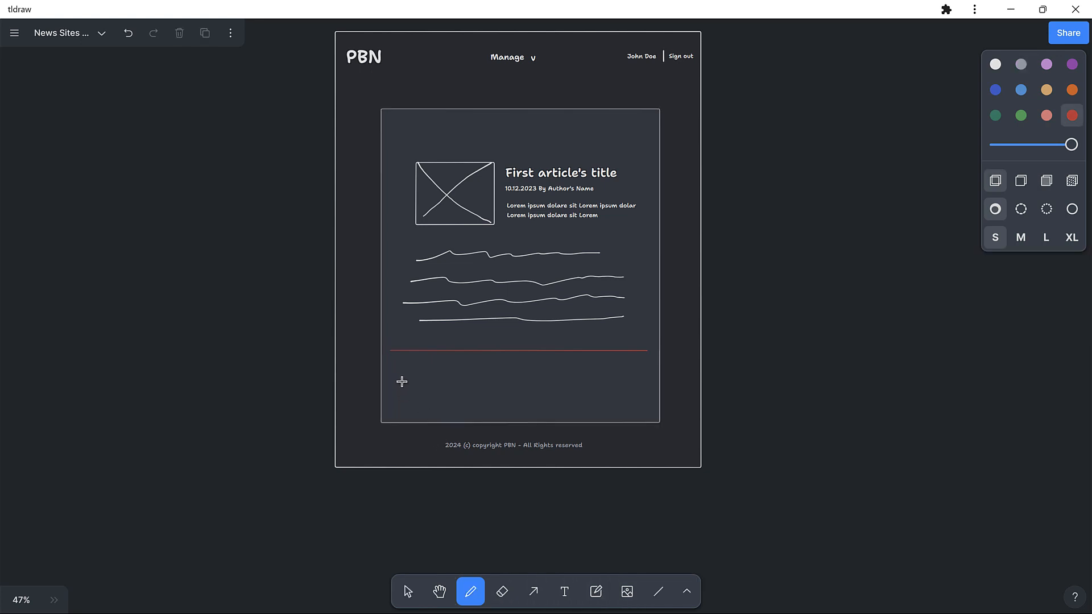
pyautogui.hotkey('ctrl', 'z')
pyautogui.click(995, 63)
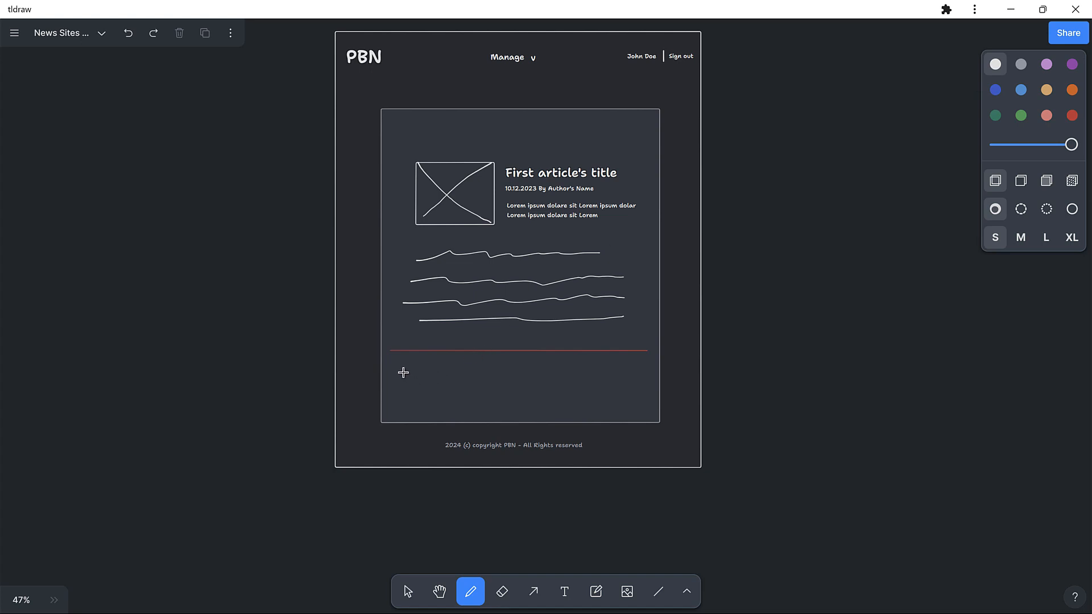
pyautogui.moveTo(397, 369)
pyautogui.mouseDown()
pyautogui.moveTo(398, 388)
pyautogui.moveTo(417, 373)
pyautogui.moveTo(399, 389)
pyautogui.moveTo(418, 368)
pyautogui.moveTo(407, 380)
pyautogui.moveTo(436, 380)
pyautogui.moveTo(448, 364)
pyautogui.moveTo(466, 380)
pyautogui.moveTo(454, 367)
pyautogui.mouseUp()
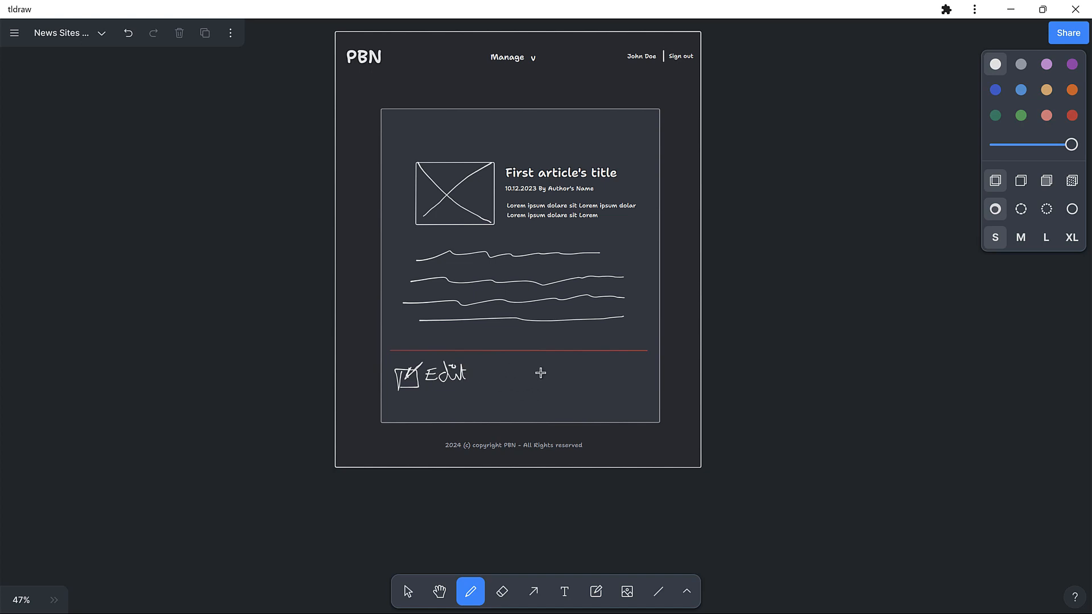
# Step: Draw a white freehand trash can icon with the handwritten word "Delete" beside it, below the red line at the panel's right
pyautogui.moveTo(543, 373)
pyautogui.mouseDown()
pyautogui.moveTo(553, 368)
pyautogui.moveTo(539, 368)
pyautogui.moveTo(550, 371)
pyautogui.moveTo(539, 370)
pyautogui.moveTo(541, 385)
pyautogui.moveTo(556, 385)
pyautogui.moveTo(548, 367)
pyautogui.mouseUp()
pyautogui.moveTo(567, 371)
pyautogui.mouseDown()
pyautogui.moveTo(594, 374)
pyautogui.moveTo(598, 384)
pyautogui.moveTo(643, 382)
pyautogui.moveTo(611, 371)
pyautogui.moveTo(643, 380)
pyautogui.mouseUp()
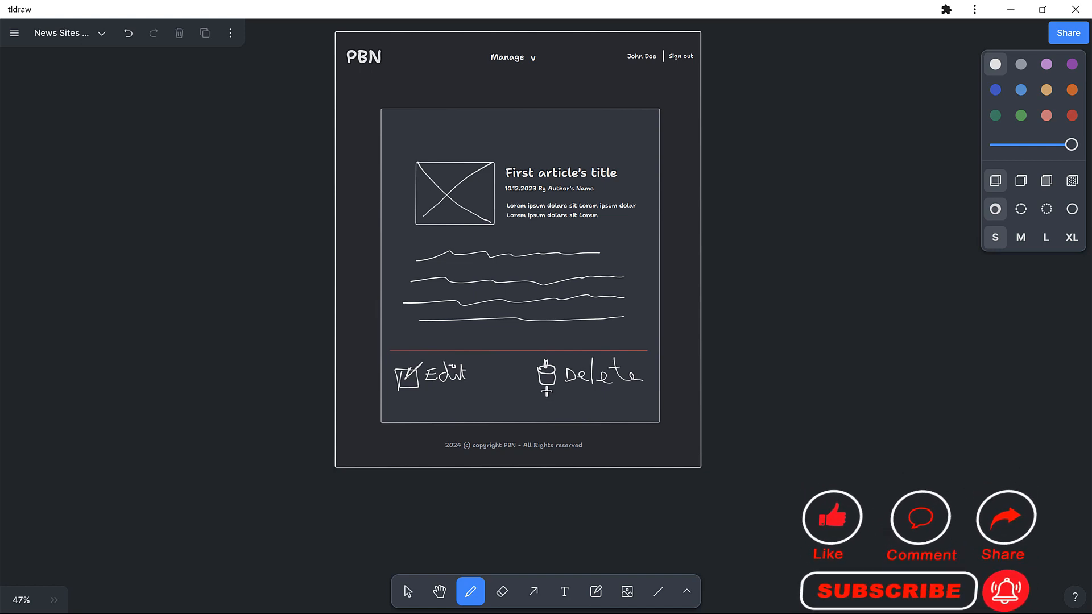
pyautogui.scroll(1, 544, 395)
pyautogui.scroll(-1, 537, 394)
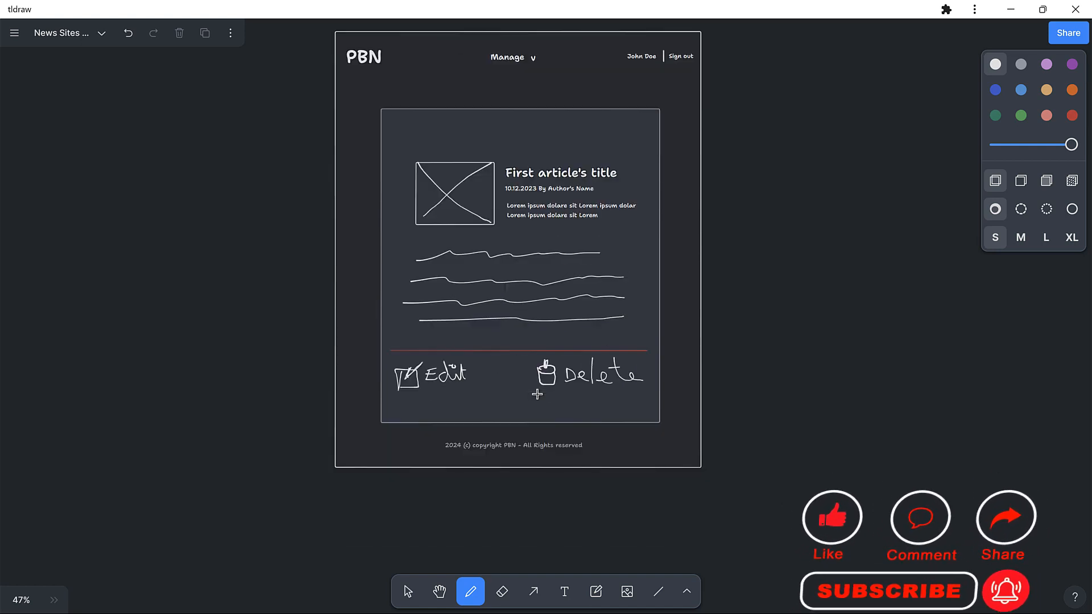